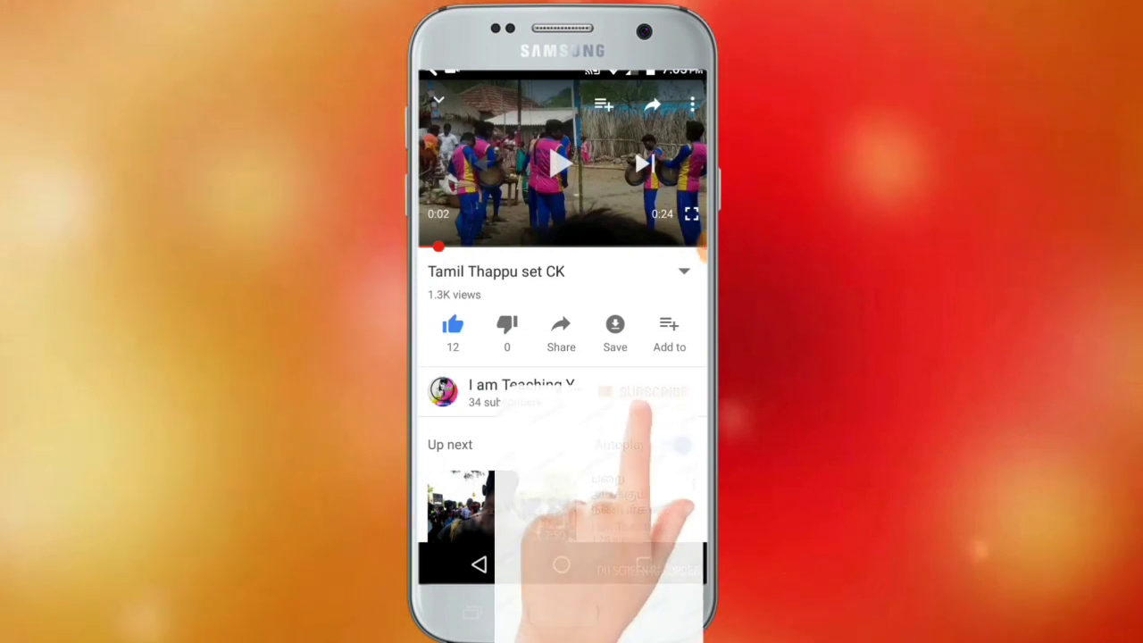
left_click(643, 392)
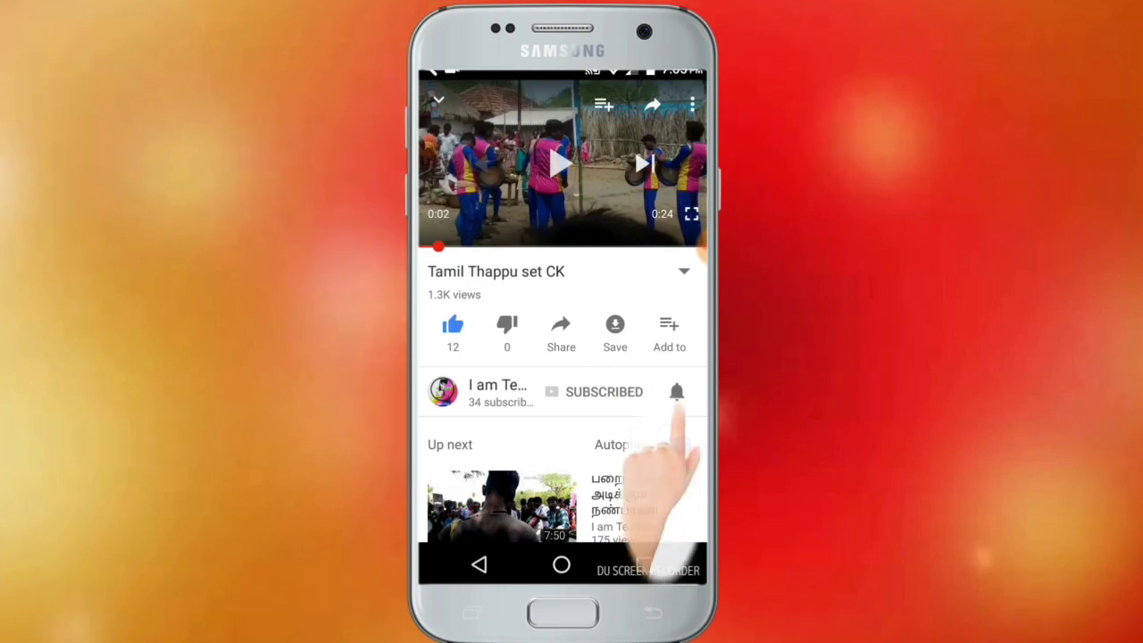
left_click(677, 391)
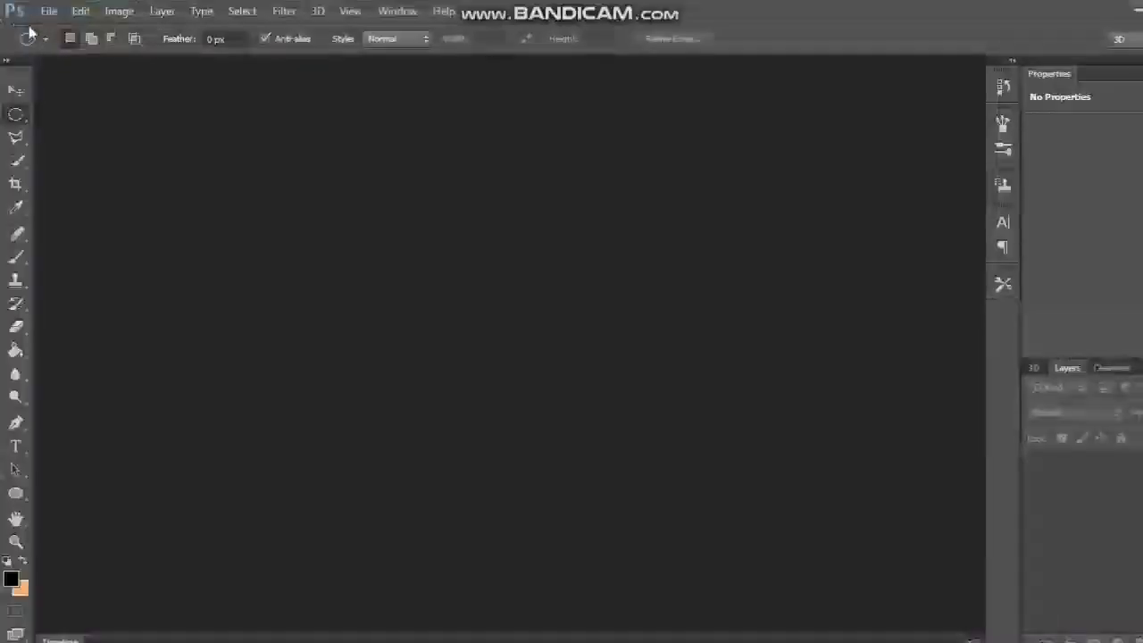
- Create a new 856 by 471 pixel RGB document with white background contents and maximize its window
left_click(47, 12)
left_click(52, 34)
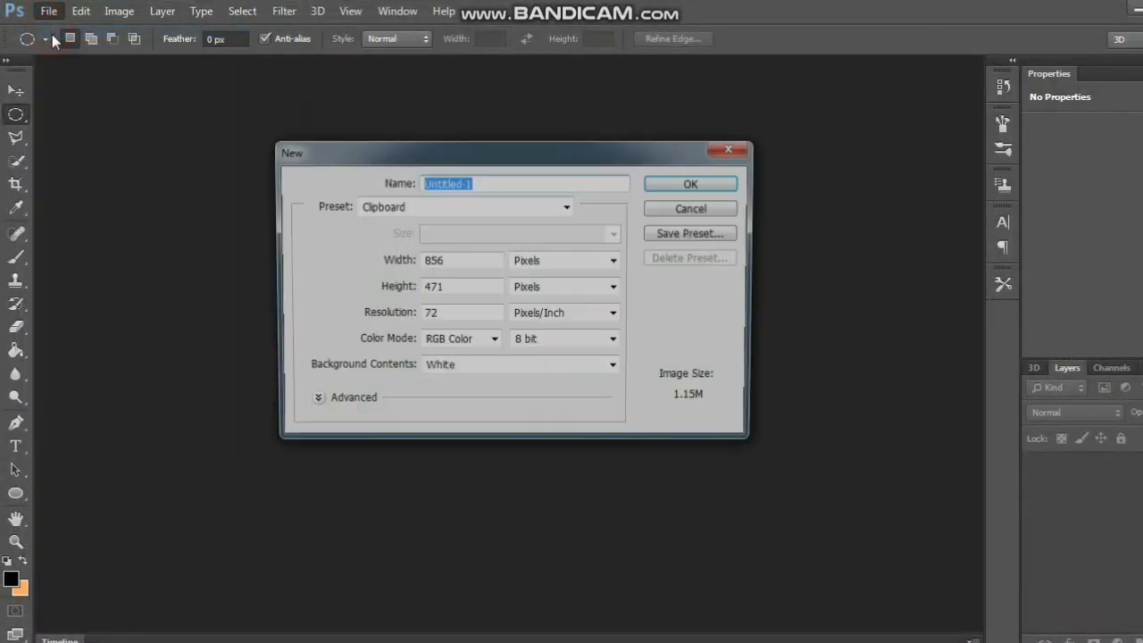
left_click(651, 187)
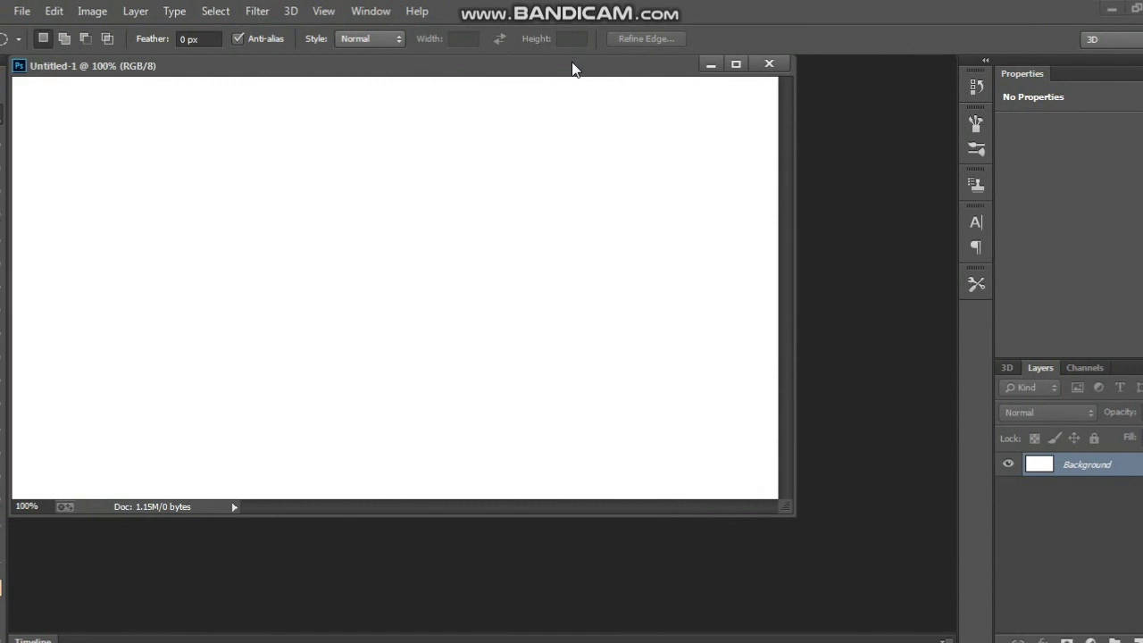
double_click(574, 64)
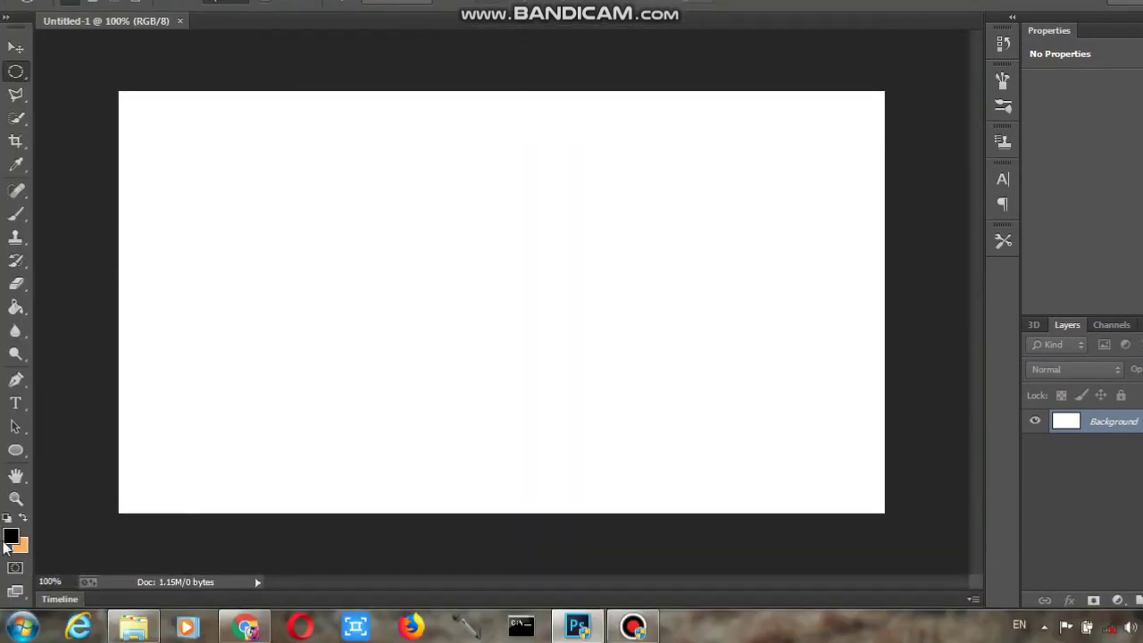
- Set the foreground colour to the light purple ANPA 729-8 AdPro from the ANPA Color book
left_click(12, 538)
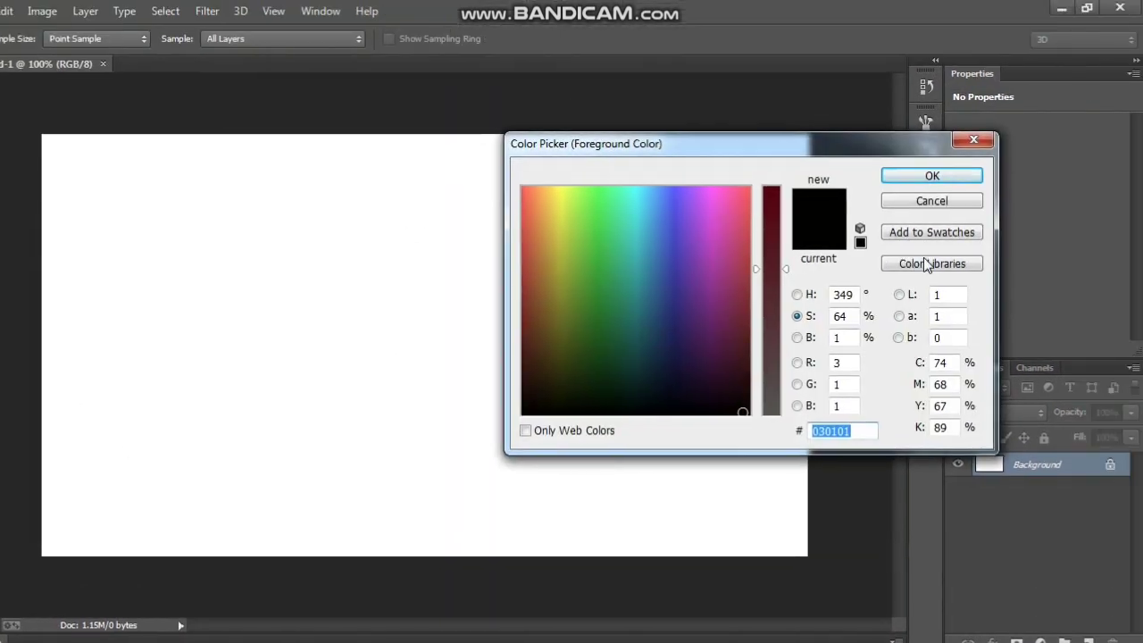
left_click(926, 264)
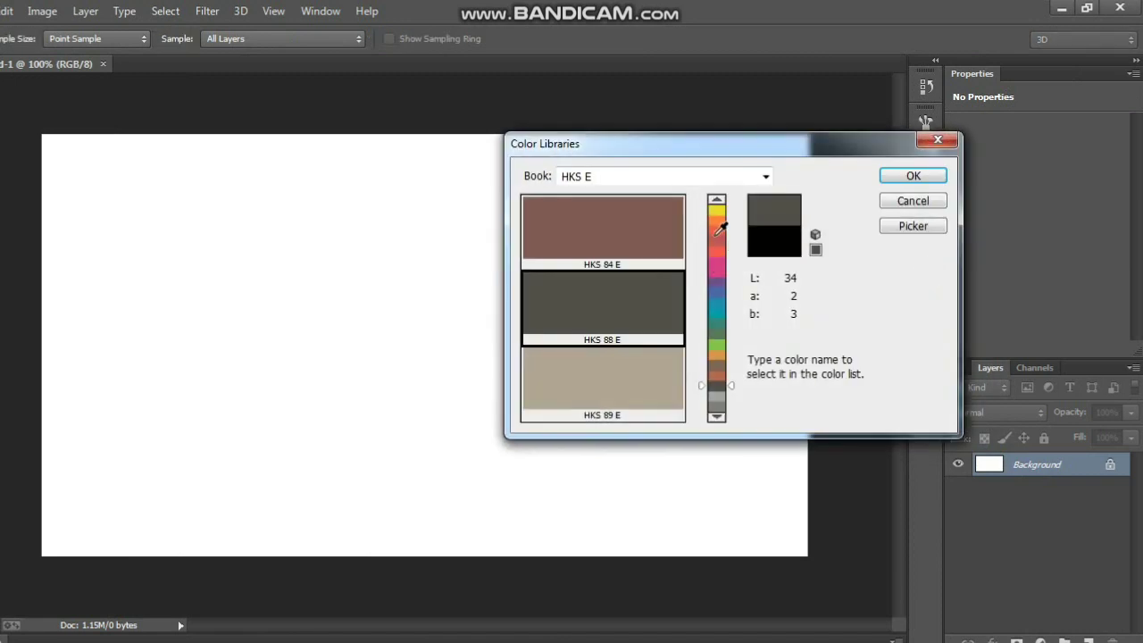
left_click(719, 179)
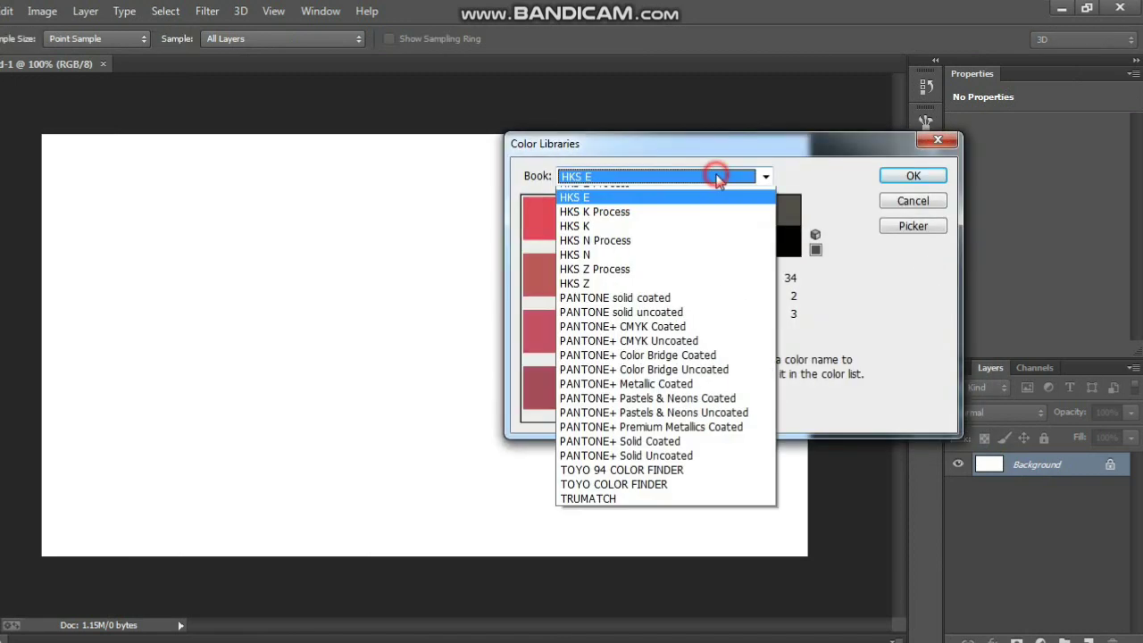
scroll(714, 206, "up", 2)
left_click(672, 197)
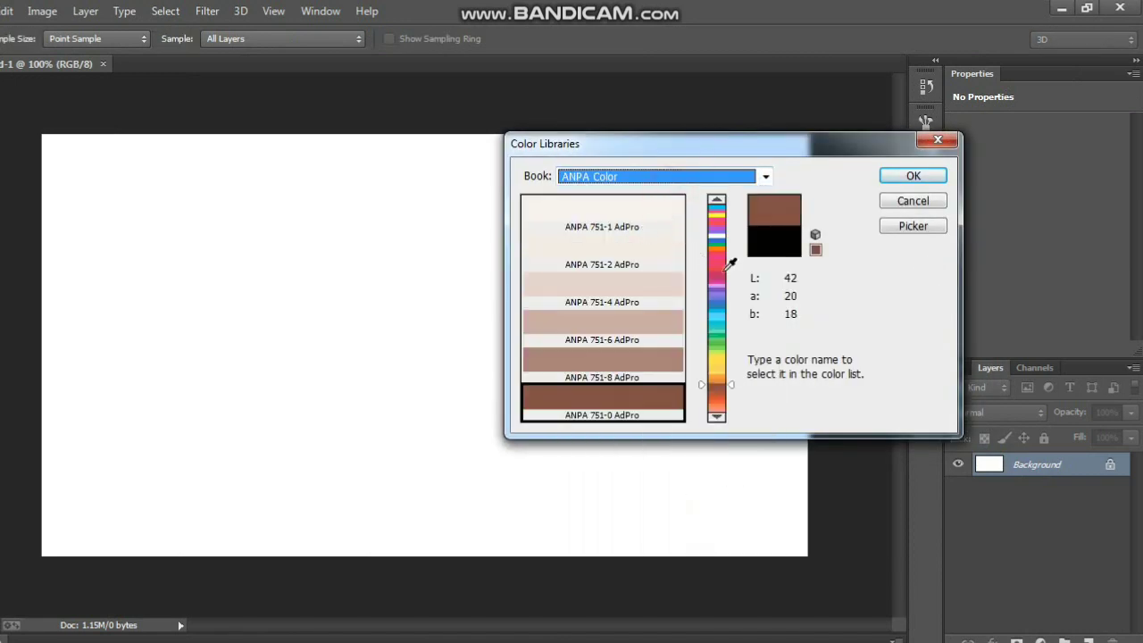
left_click(719, 285)
left_click(717, 256)
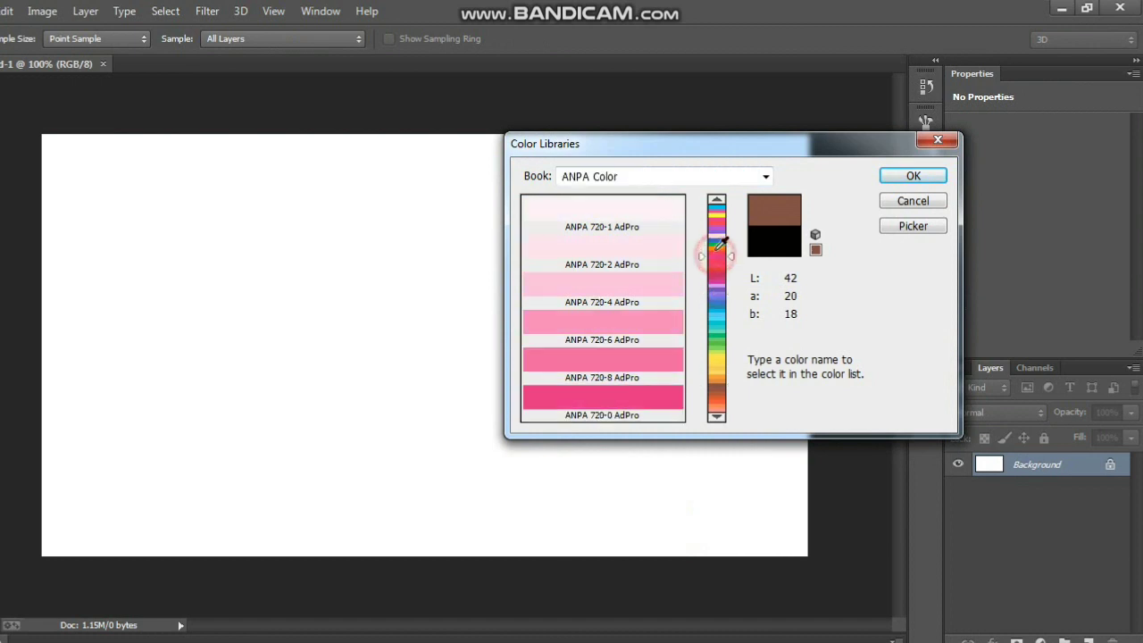
left_click(719, 291)
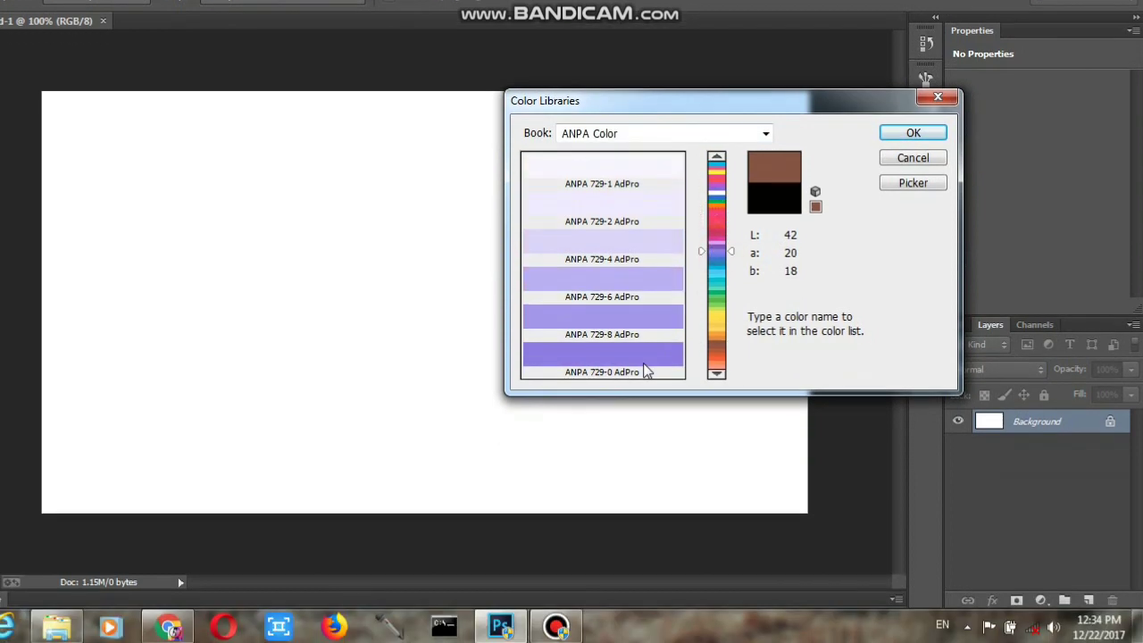
left_click(632, 397)
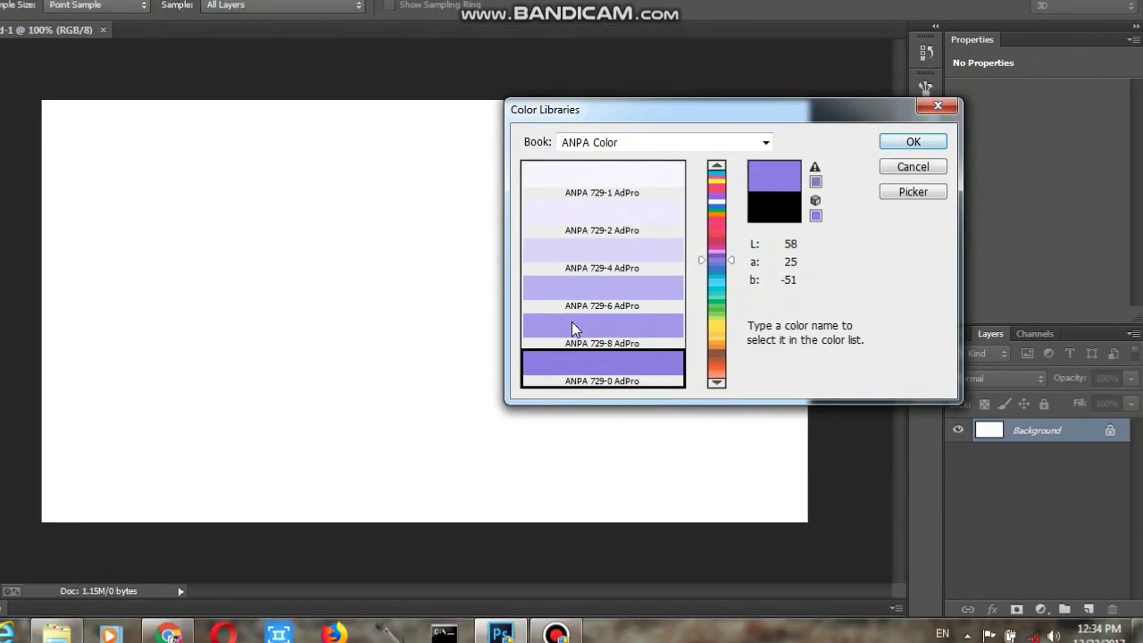
left_click(576, 362)
left_click(912, 178)
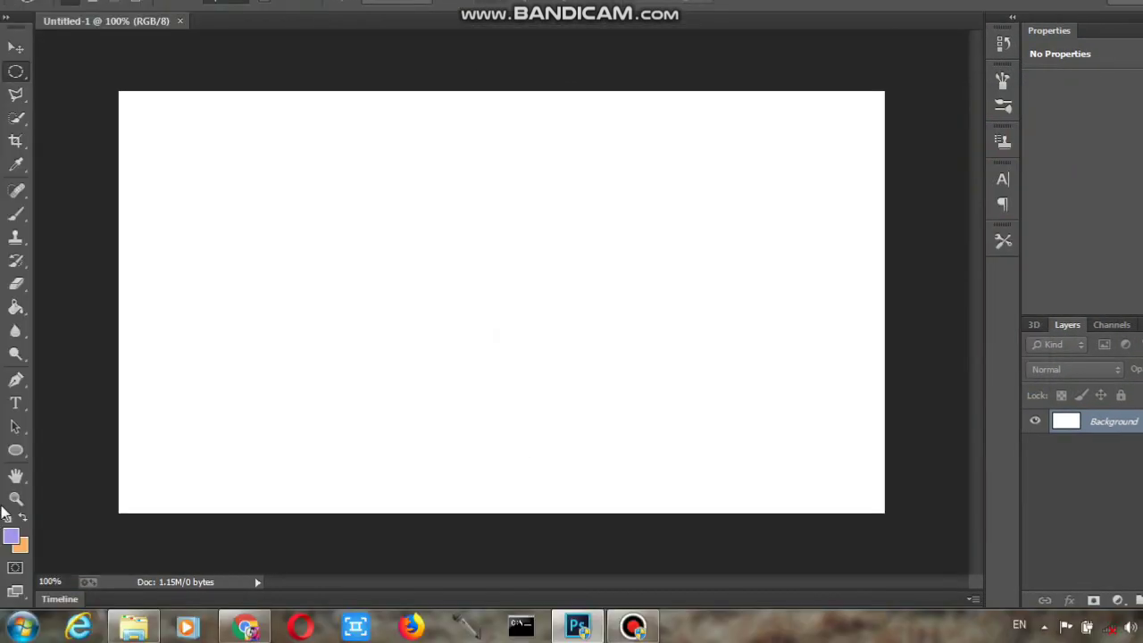
- Add a new layer above the background and fill it with the light purple foreground colour using the Paint Bucket
left_click(15, 307)
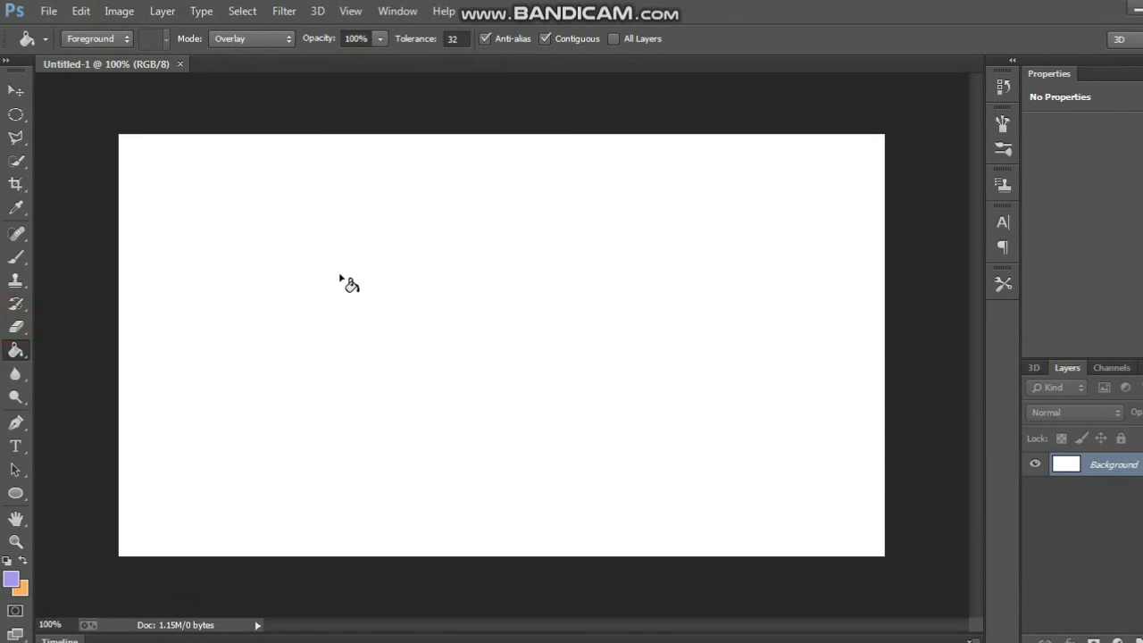
left_click(340, 278)
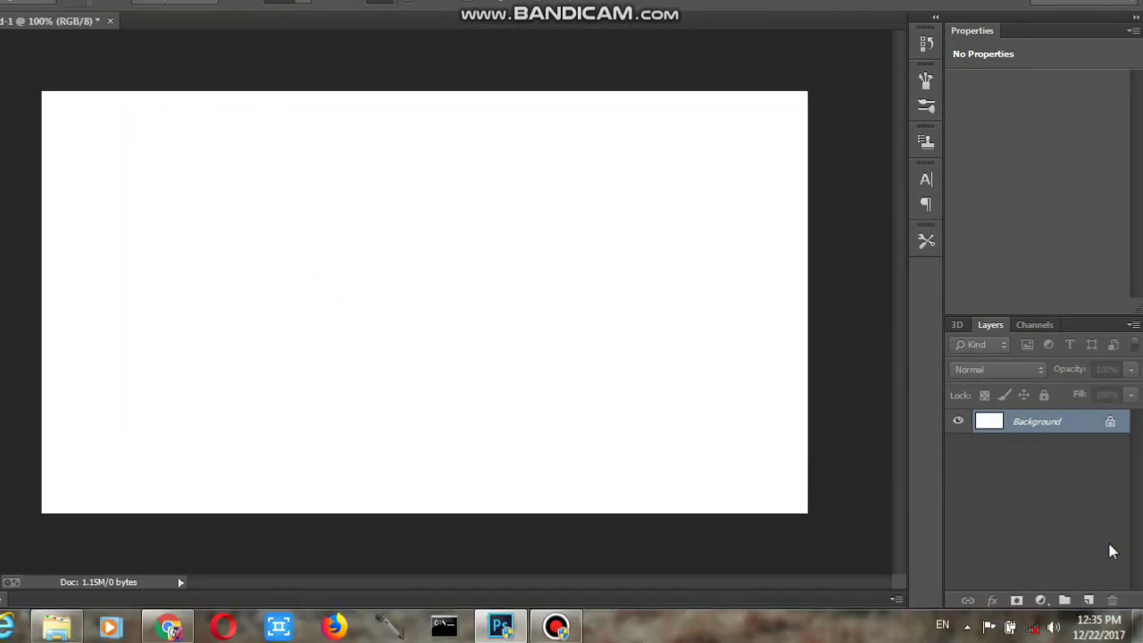
left_click(1088, 601)
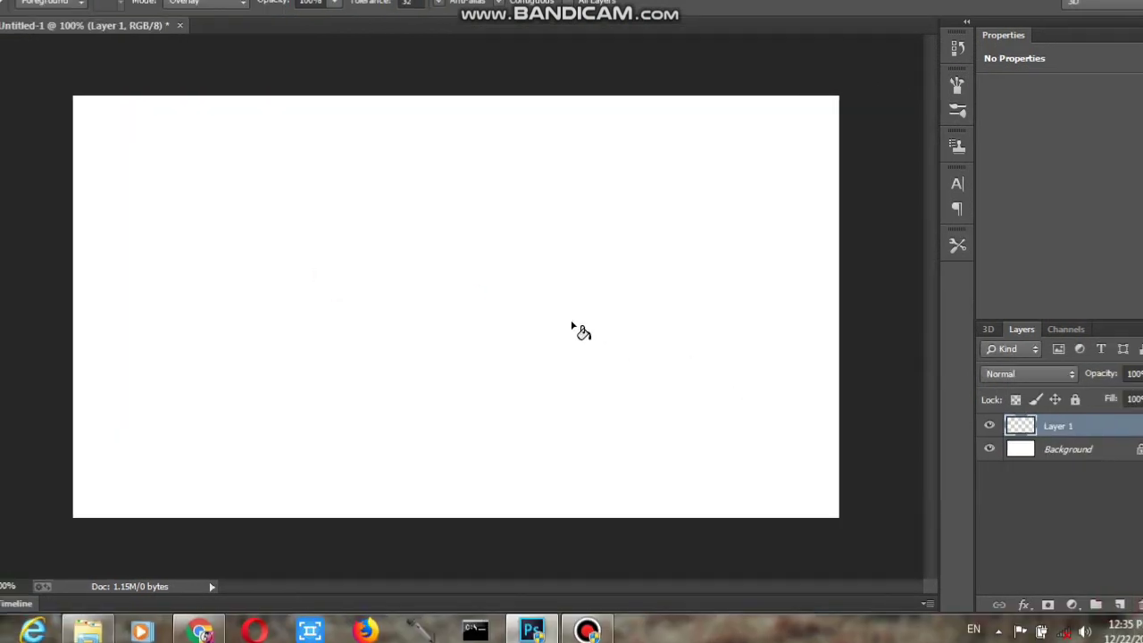
left_click(542, 320)
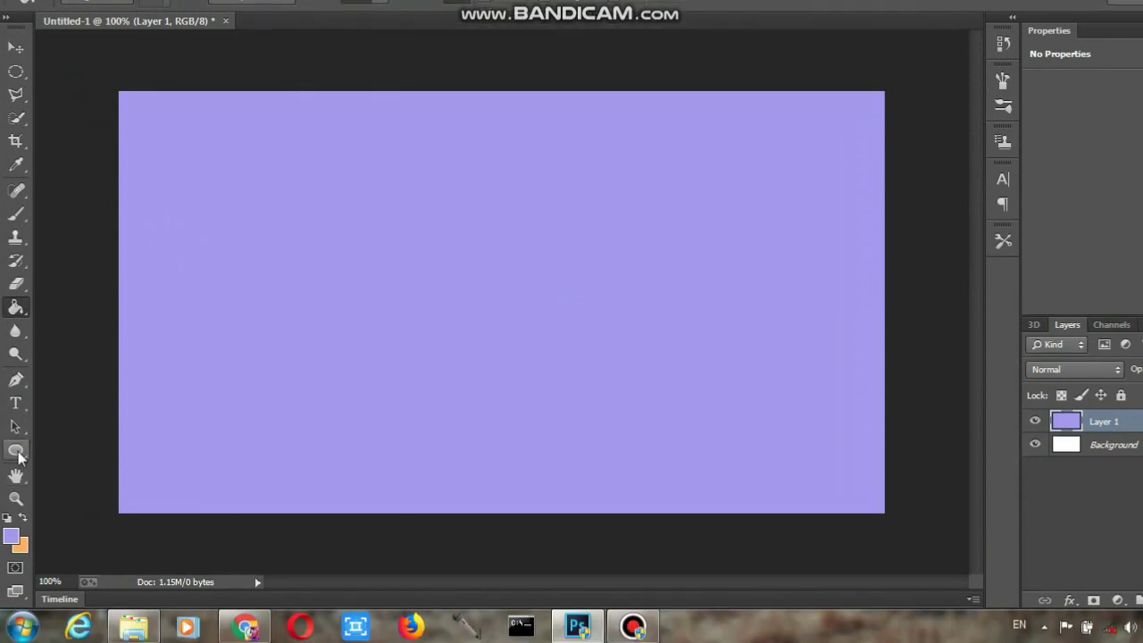
- Draw an ellipse shape about 203 by 193 px near the middle of the canvas
left_click(16, 451)
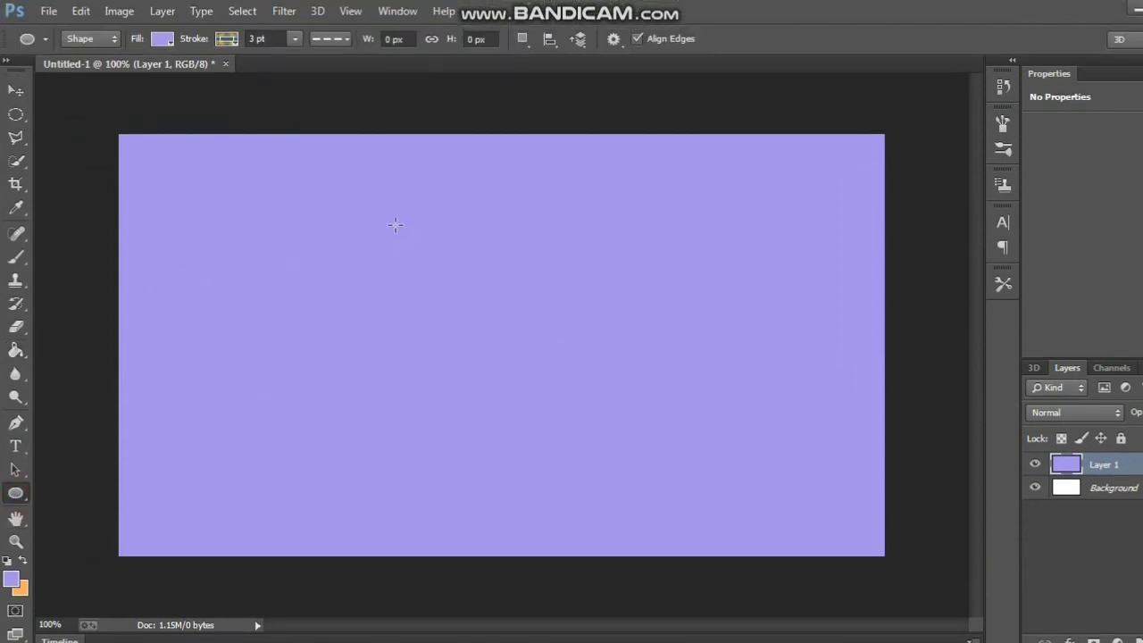
left_click_drag(395, 225, 575, 398)
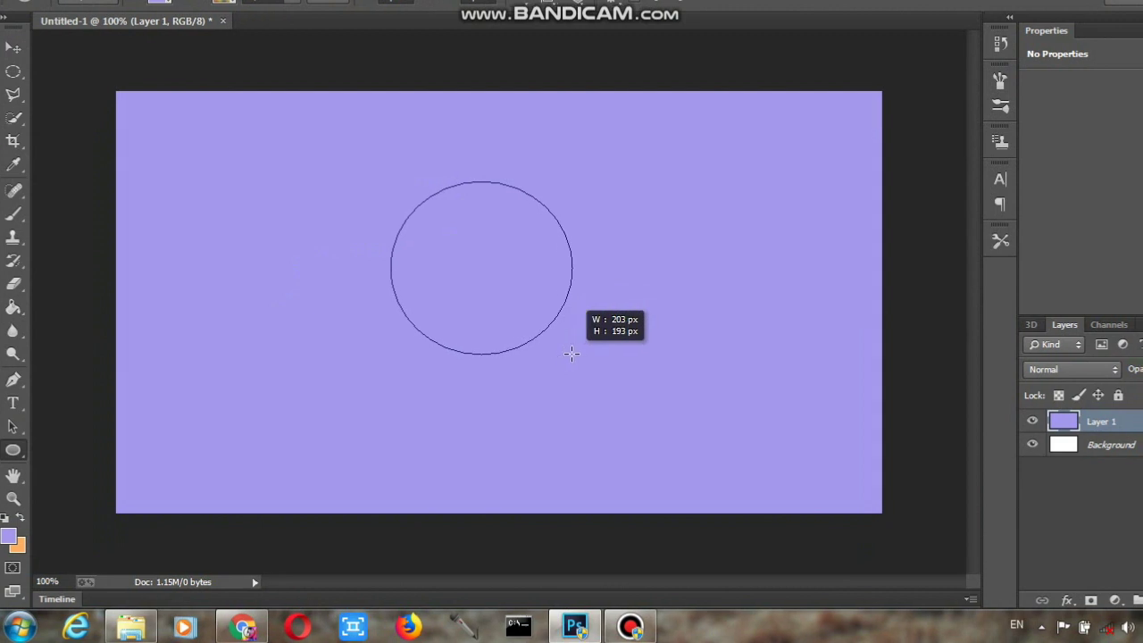
left_click_drag(571, 353, 572, 354)
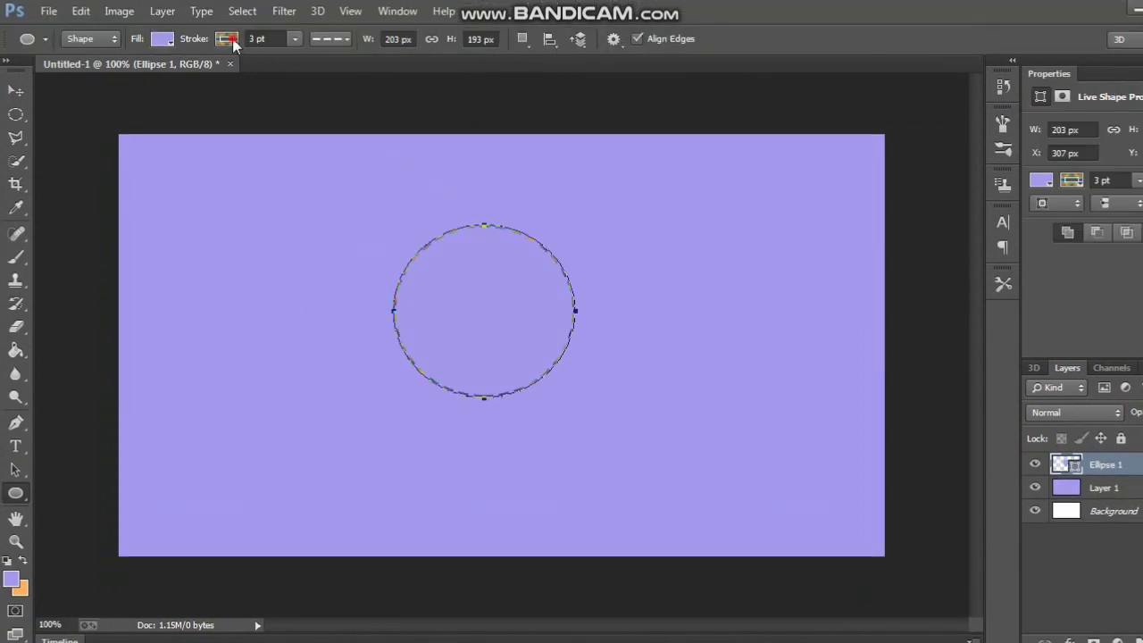
- Change the ellipse's multicoloured dashed stroke to a solid black line
left_click(229, 40)
left_click(154, 76)
left_click(355, 42)
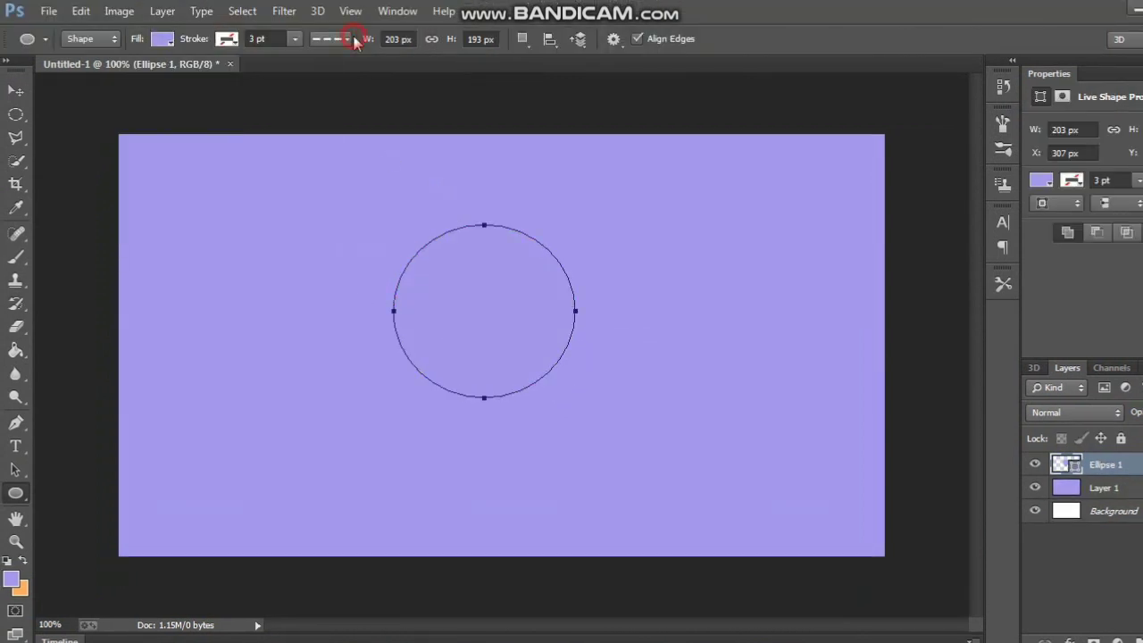
left_click(328, 40)
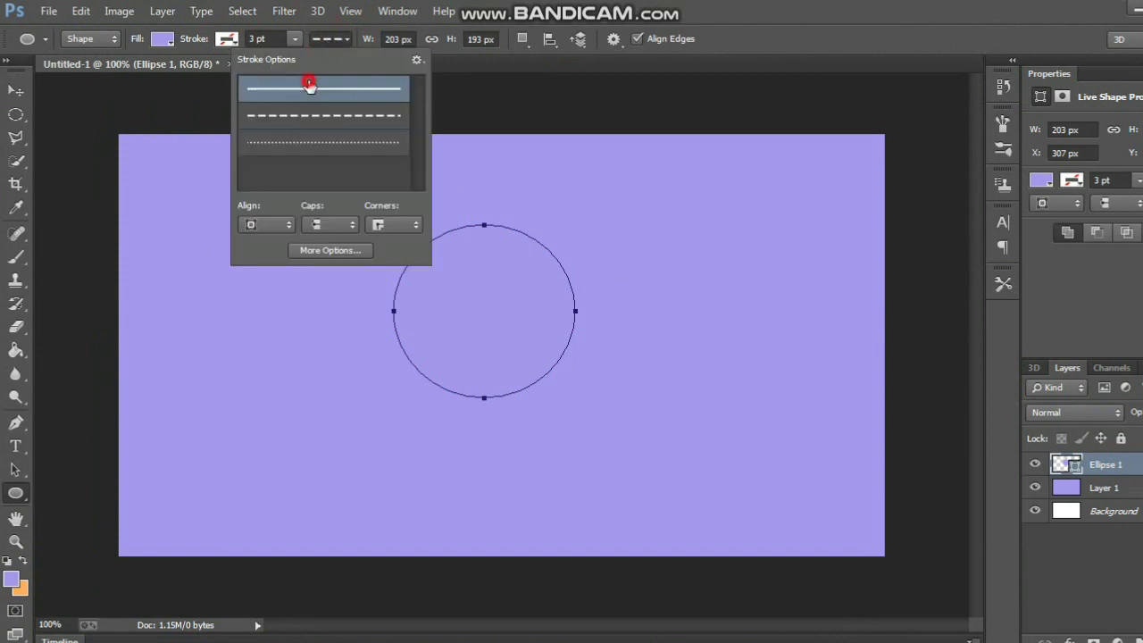
left_click(306, 81)
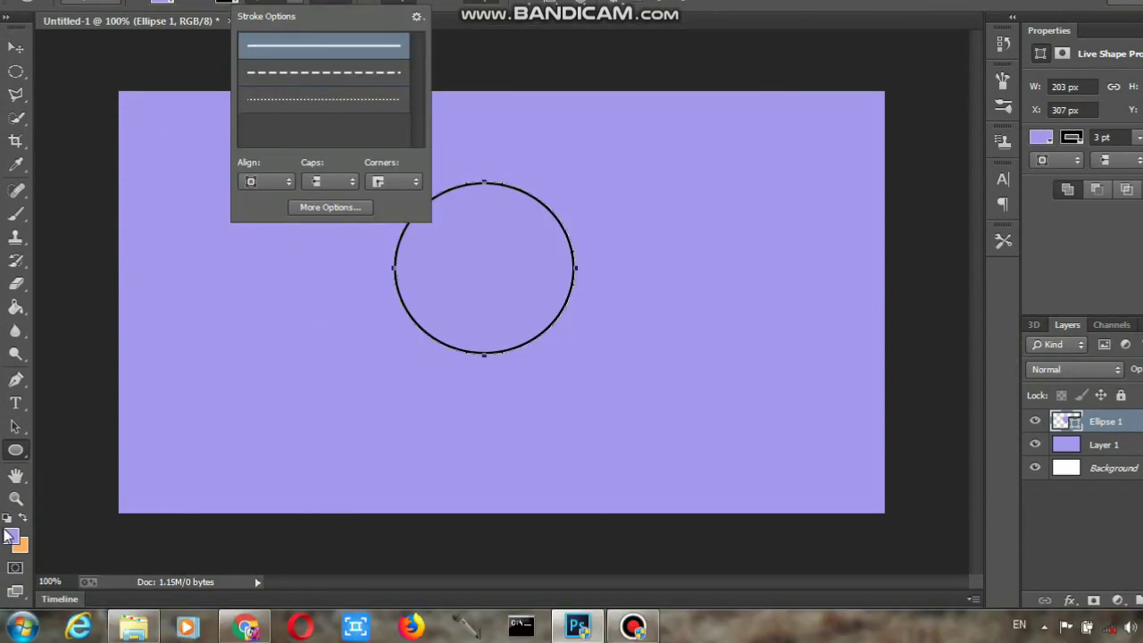
- Pull the ellipse's lowest anchor point up to form an arch-like shape, and rotate the shape by about -0.48 degrees
left_click(17, 382)
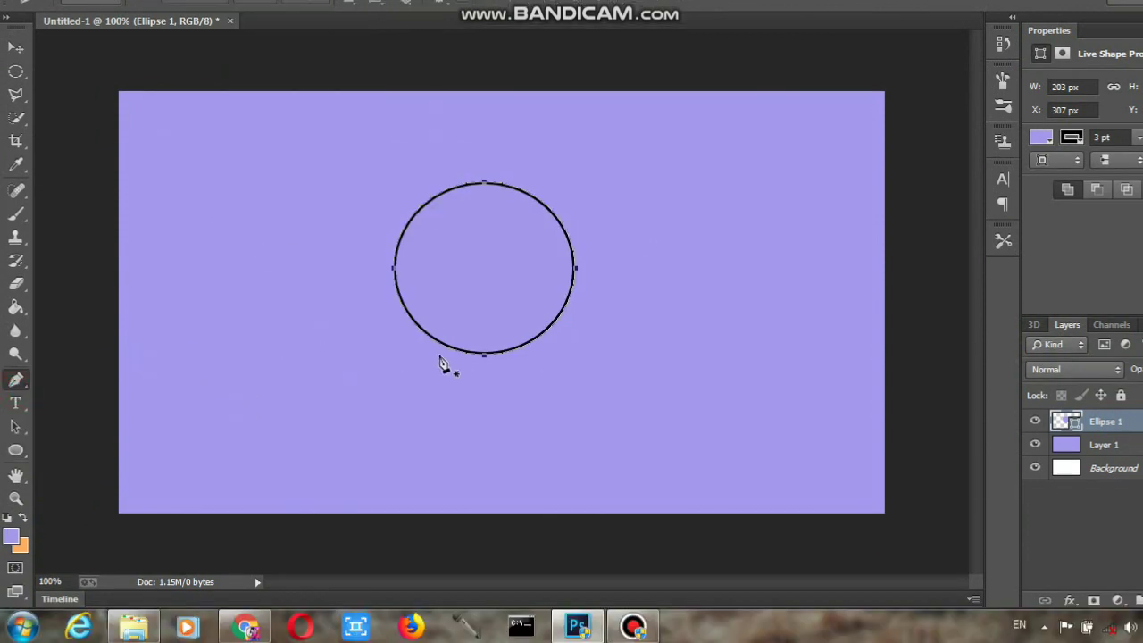
left_click_drag(483, 357, 479, 272)
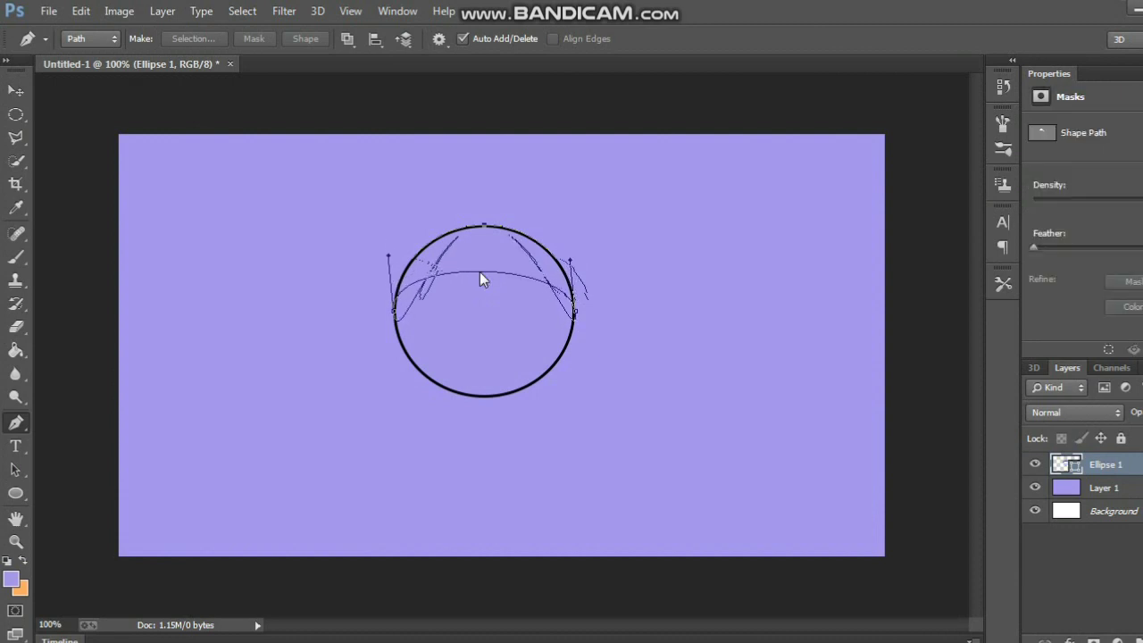
left_click(14, 92)
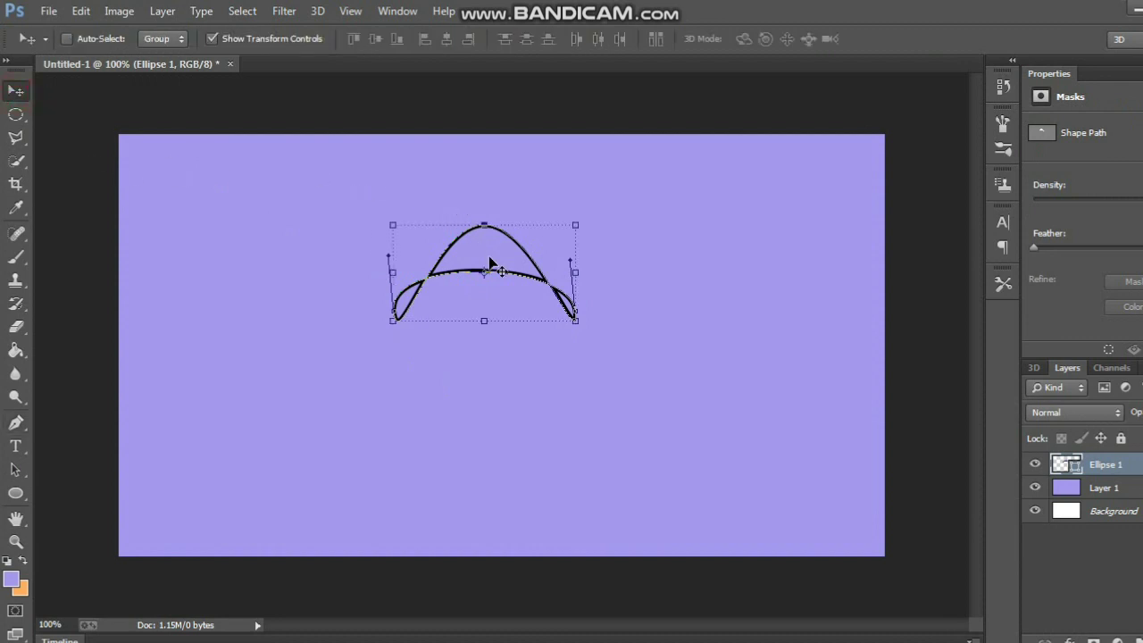
left_click(591, 272)
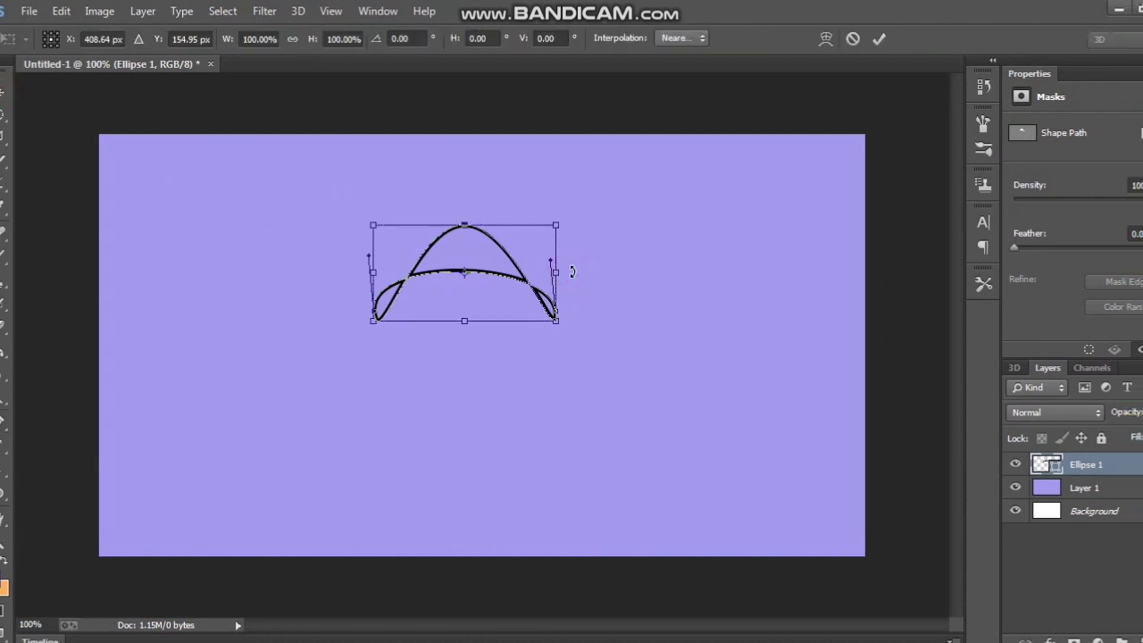
left_click_drag(571, 271, 572, 270)
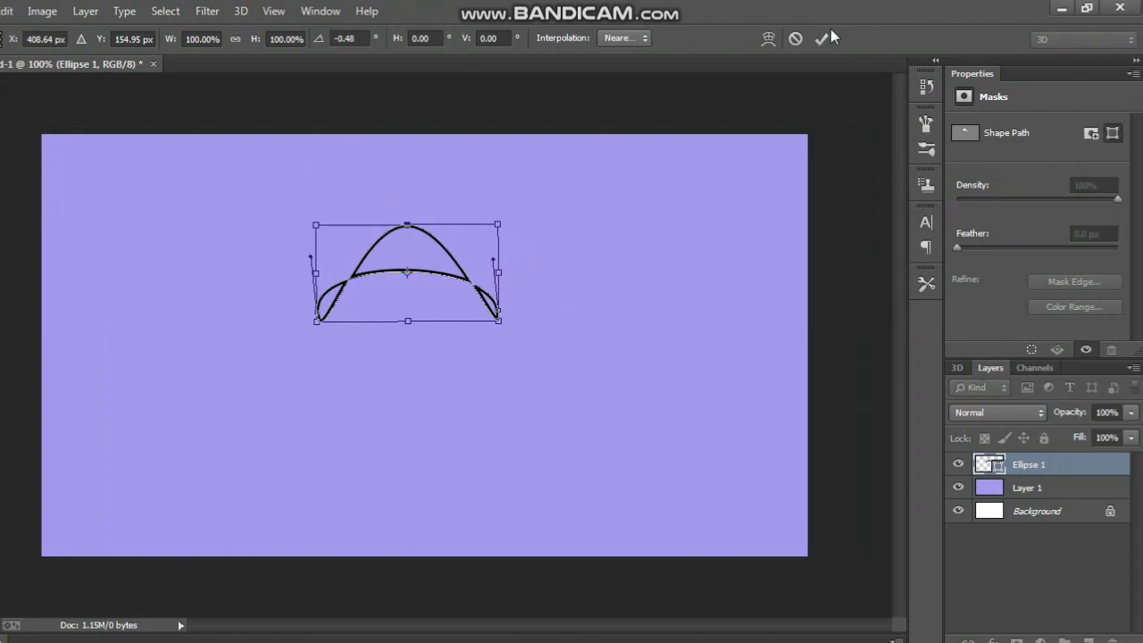
left_click(825, 39)
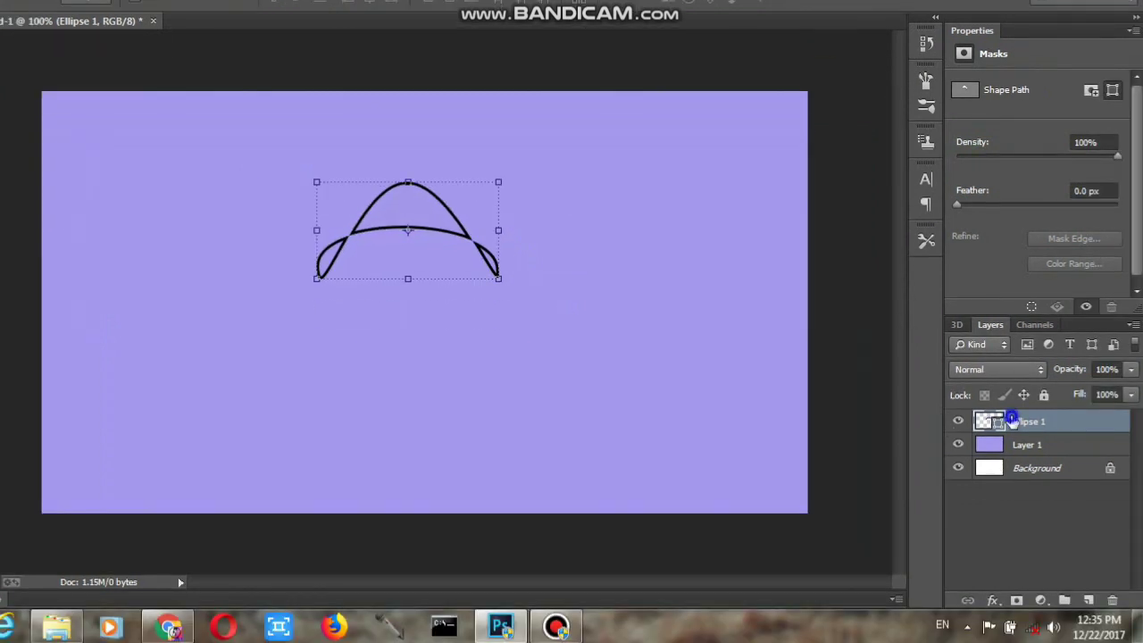
- Open the blending options of the Ellipse 1 layer and enable the Stroke effect
right_click(1012, 419)
left_click(722, 62)
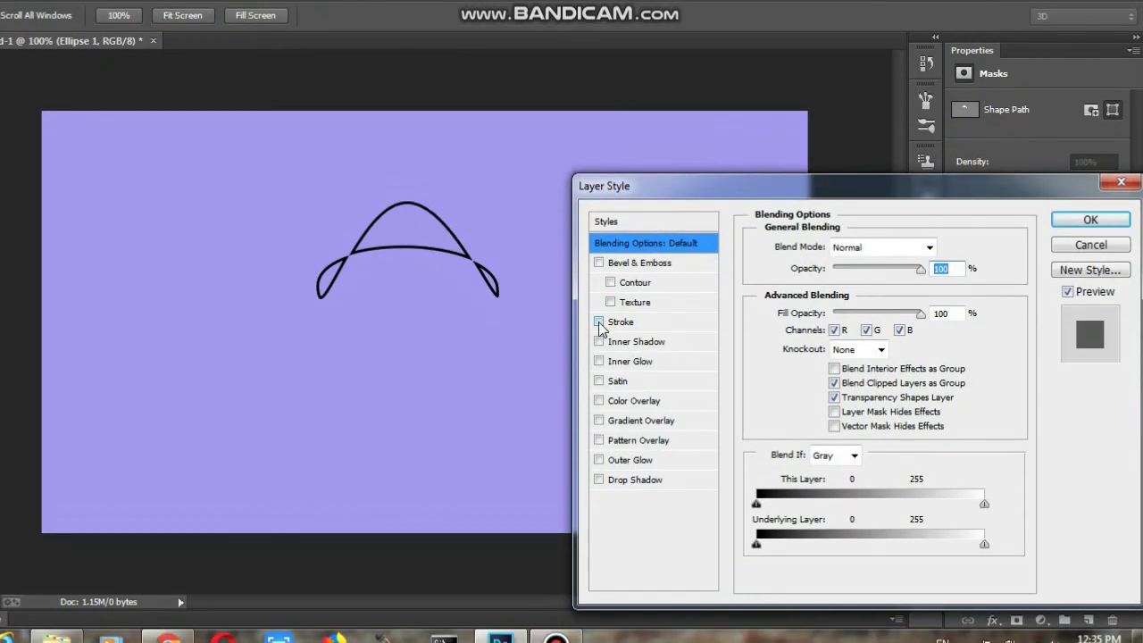
left_click(599, 323)
left_click(651, 323)
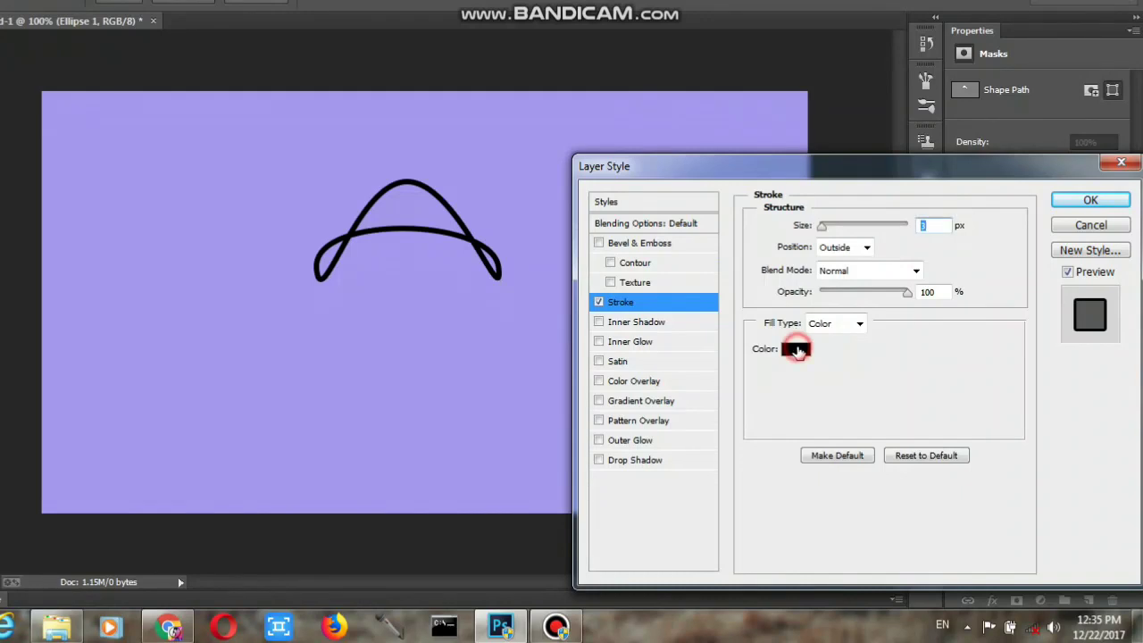
- Set the Stroke effect's colour to ANPA 704-8 AdPro and its size to 6 px, and apply the layer style
left_click(794, 368)
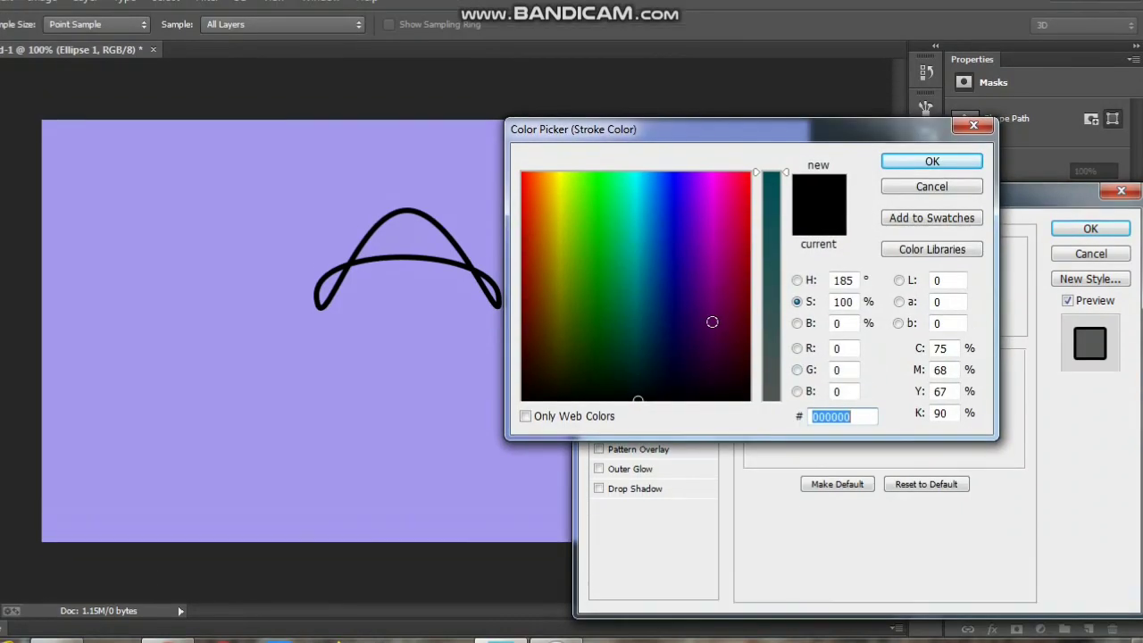
left_click(691, 259)
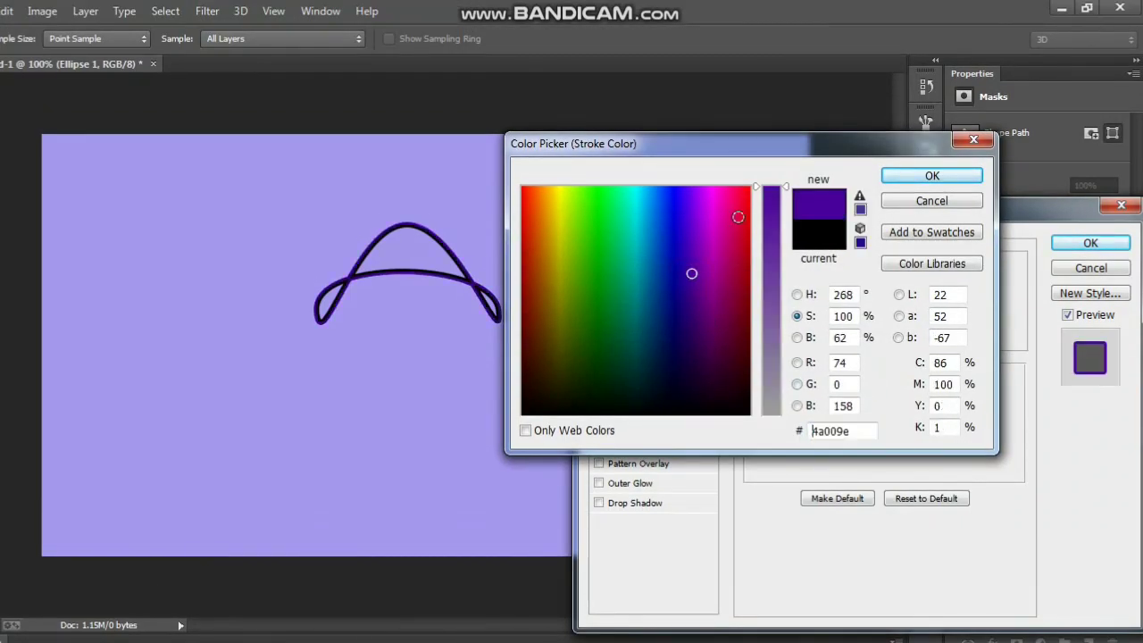
double_click(812, 430)
type("dd0044")
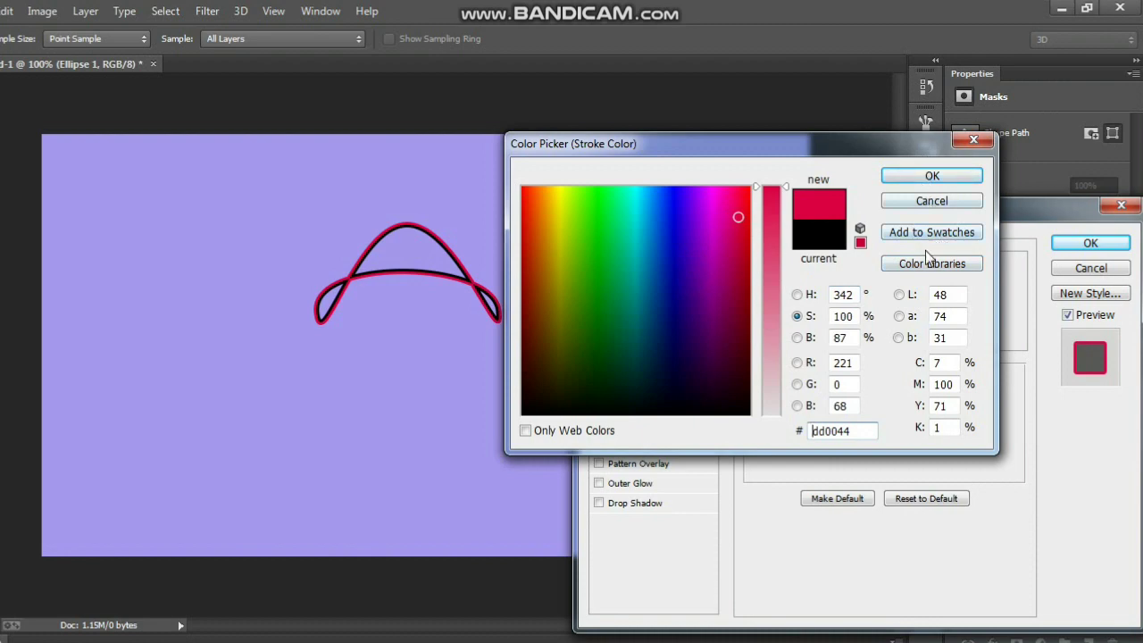
left_click(928, 265)
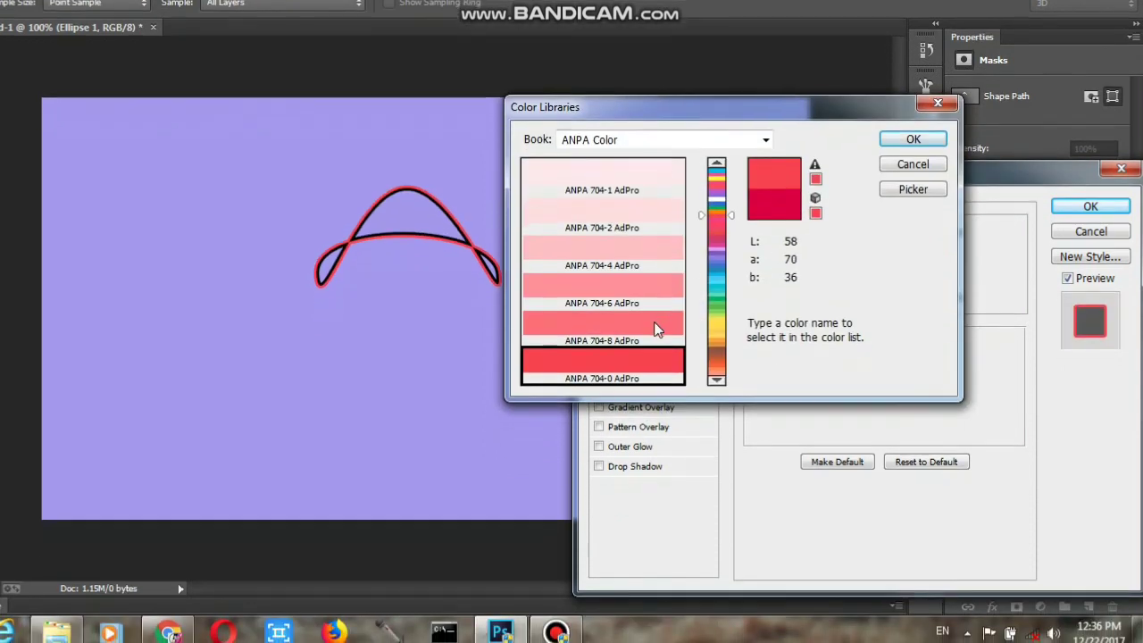
left_click(655, 327)
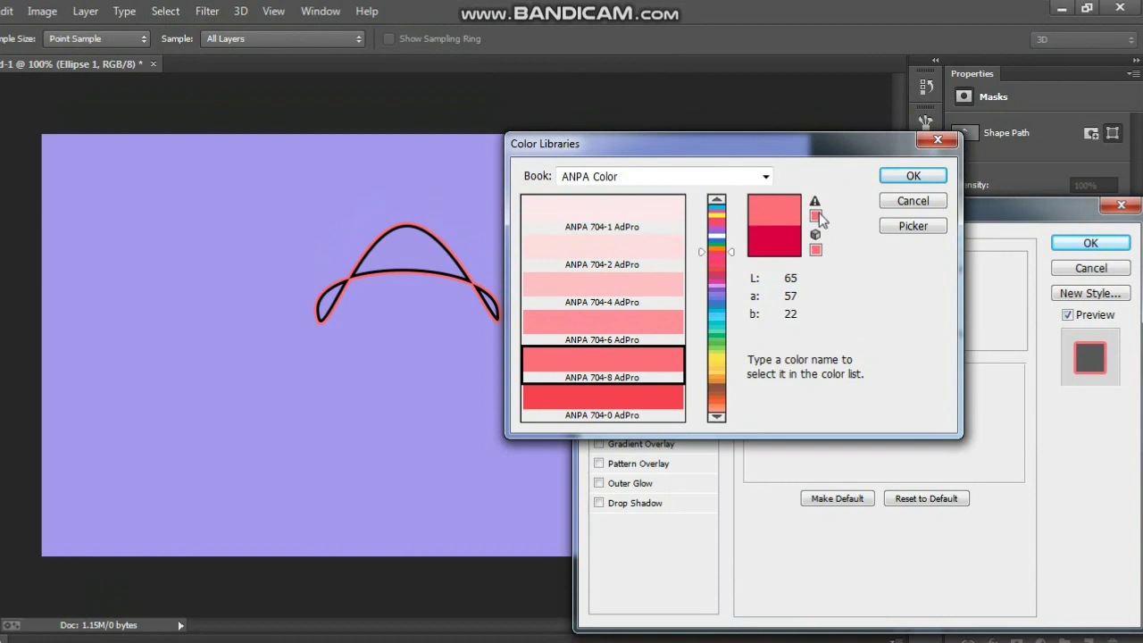
left_click(907, 176)
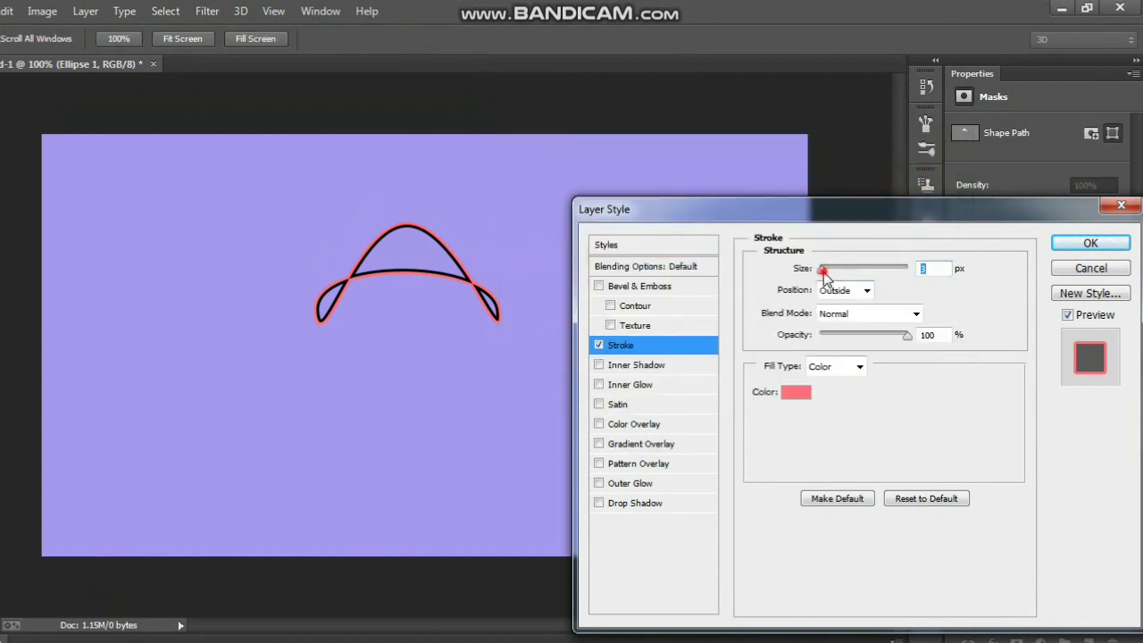
left_click_drag(828, 270, 827, 271)
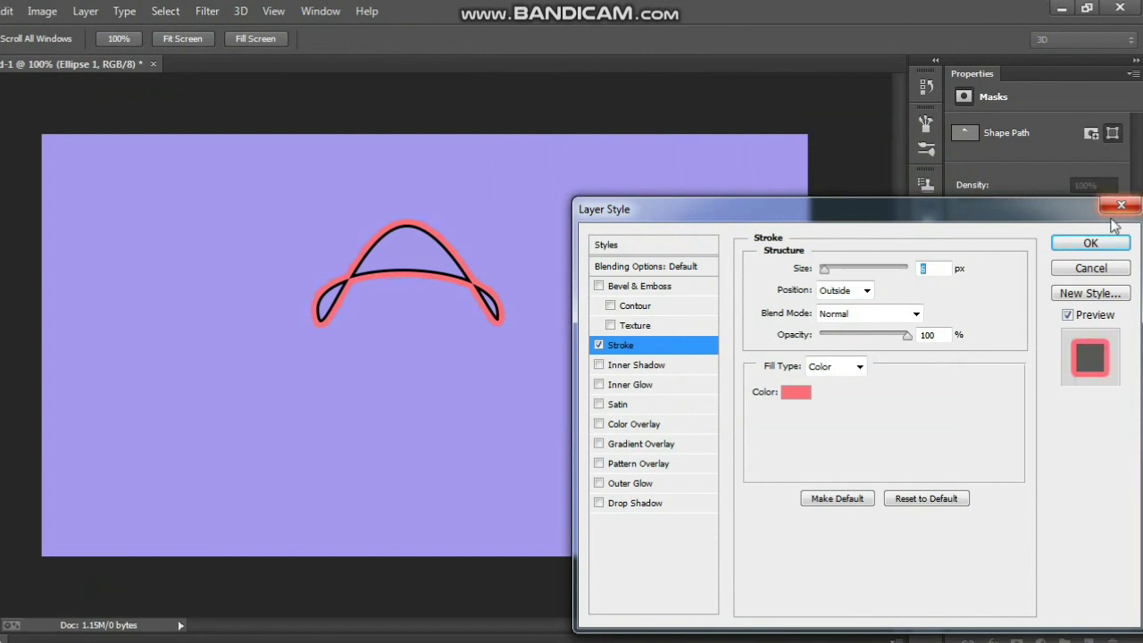
left_click(1081, 244)
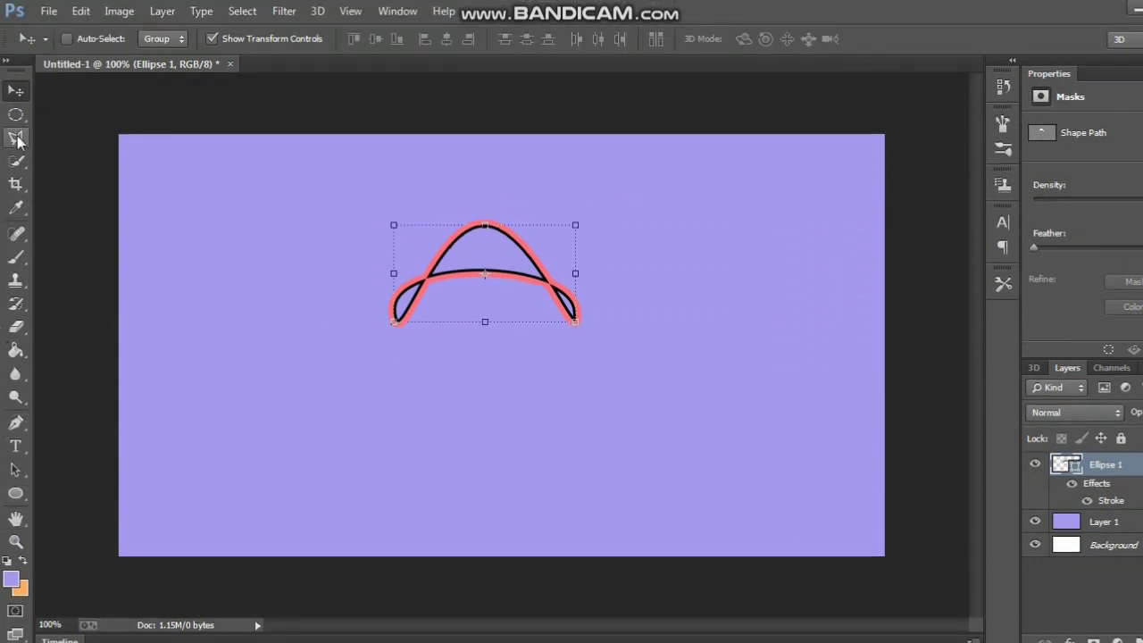
- Select a thin horizontal strip just below the arch, slightly wider than the arch, with the Polygonal Lasso
left_click(16, 138)
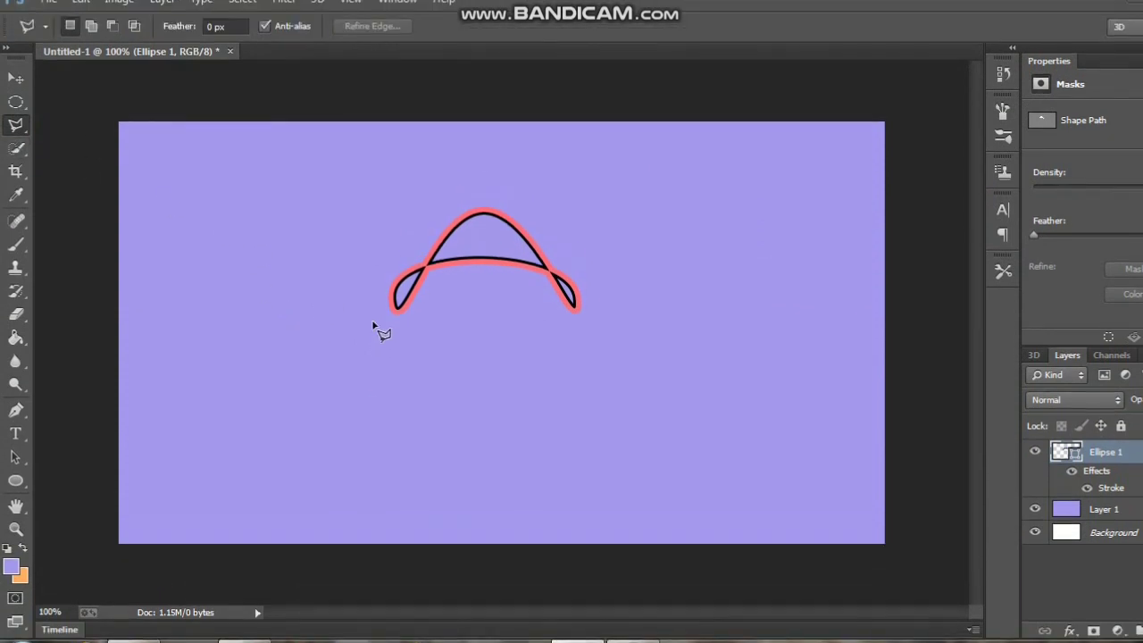
left_click(365, 331)
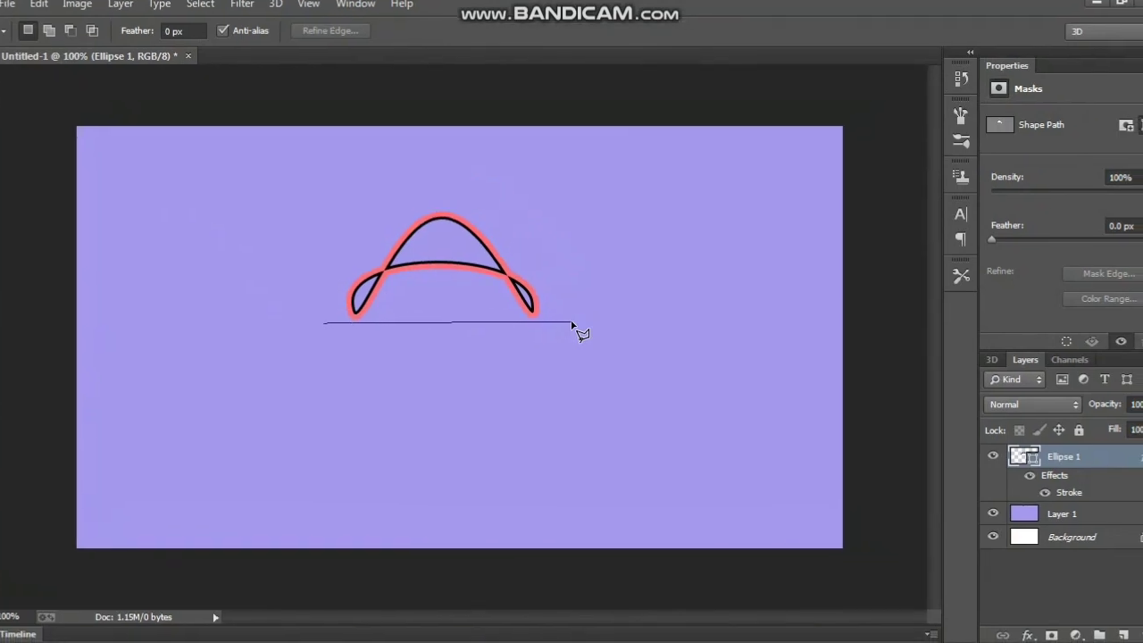
left_click(581, 329)
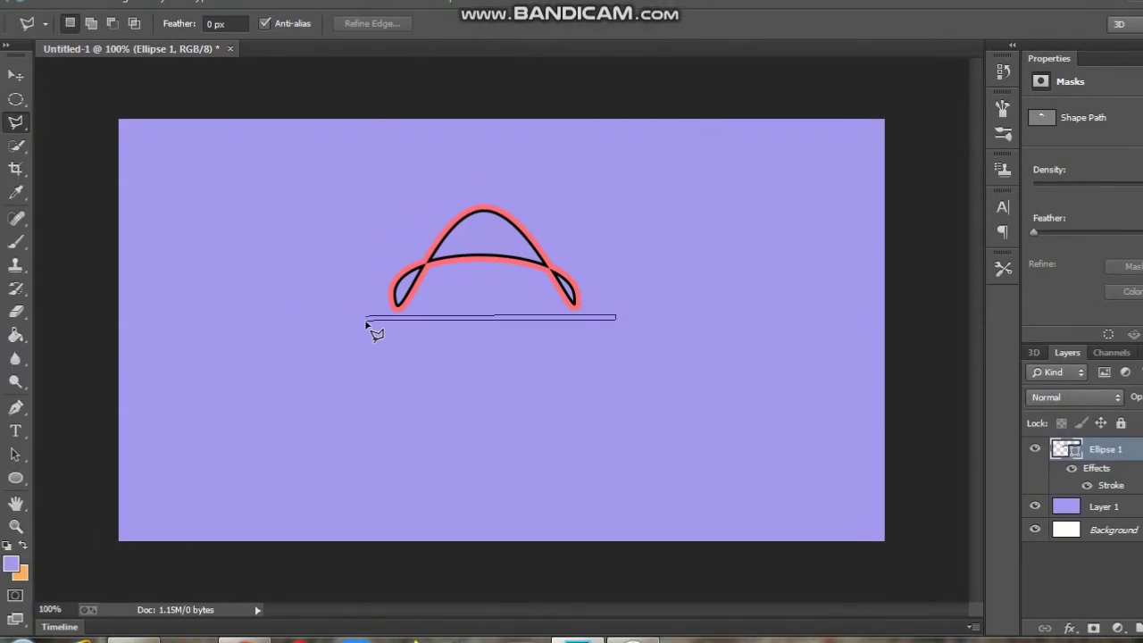
left_click(365, 323)
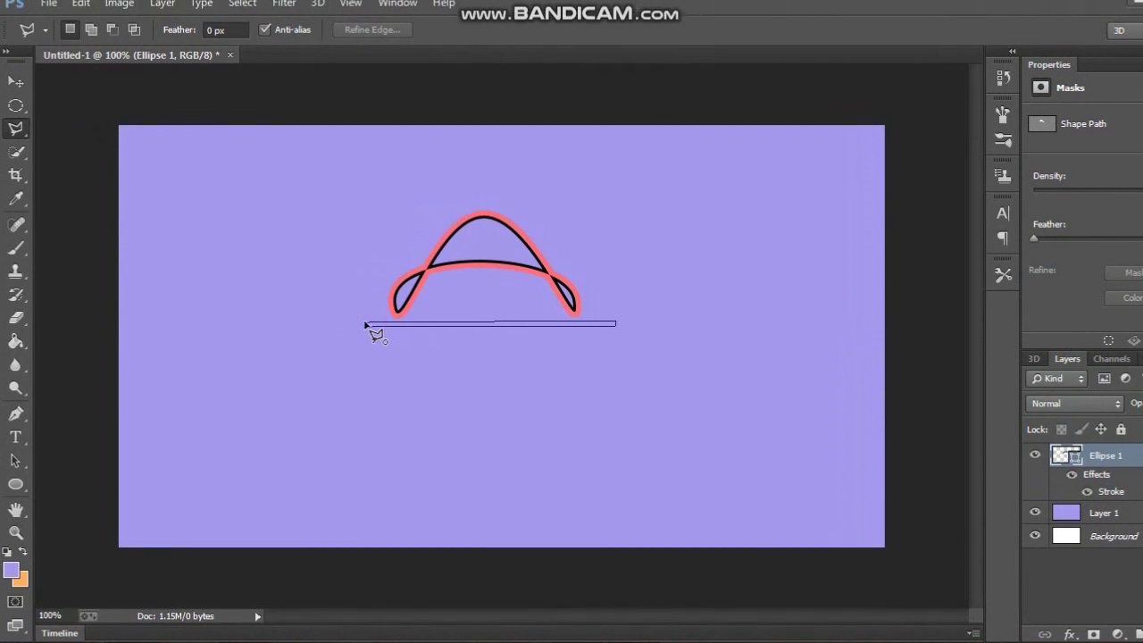
left_click(366, 323)
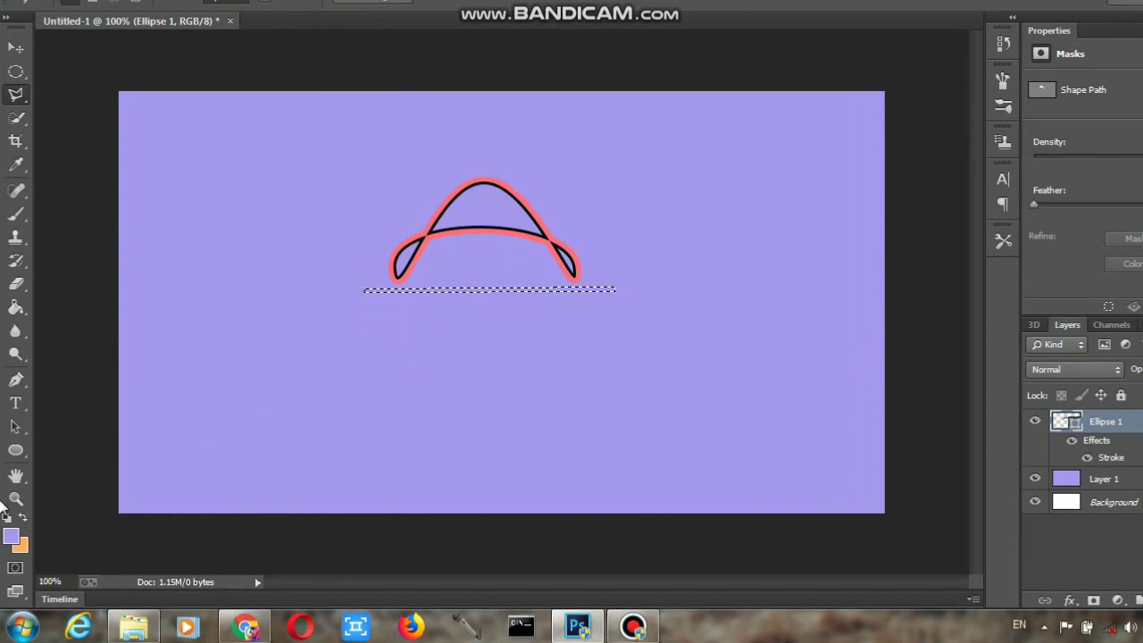
- Fill the strip selection with the light blue ANPA 735-0 AdPro using the Paint Bucket, rasterizing the Ellipse 1 shape layer
left_click(9, 568)
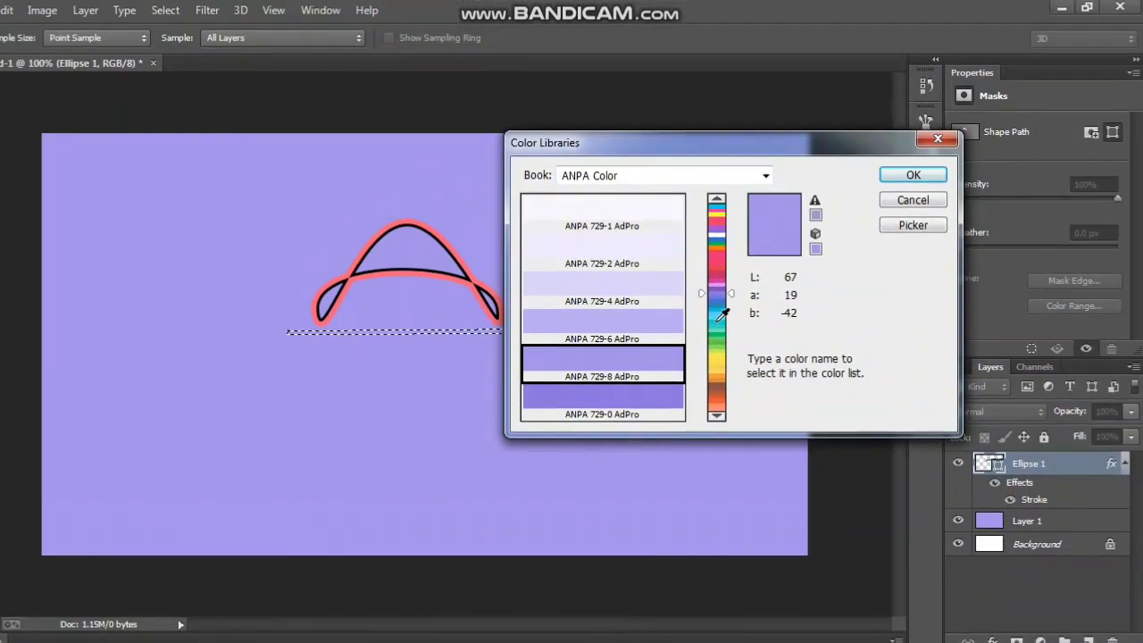
left_click(796, 277)
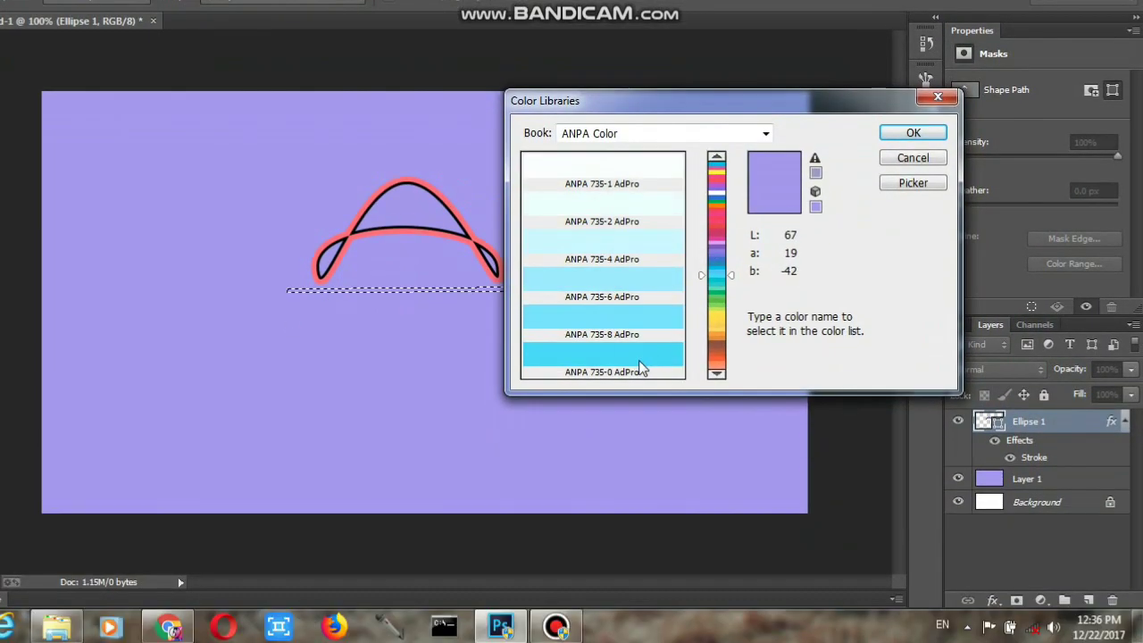
left_click(638, 406)
left_click(893, 182)
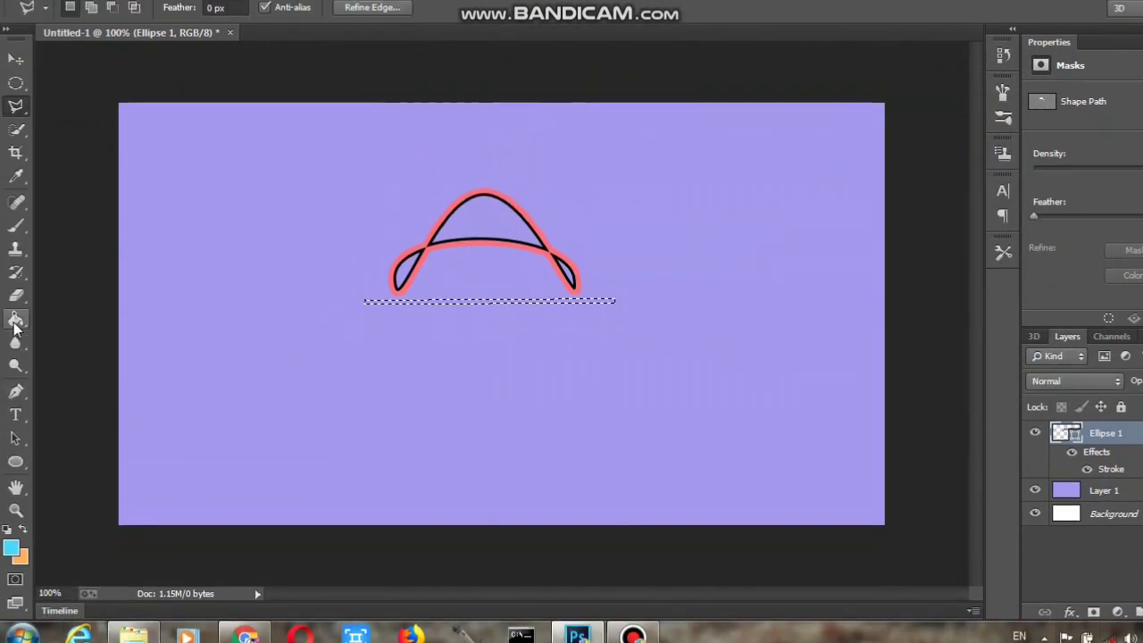
left_click(15, 306)
left_click(409, 321)
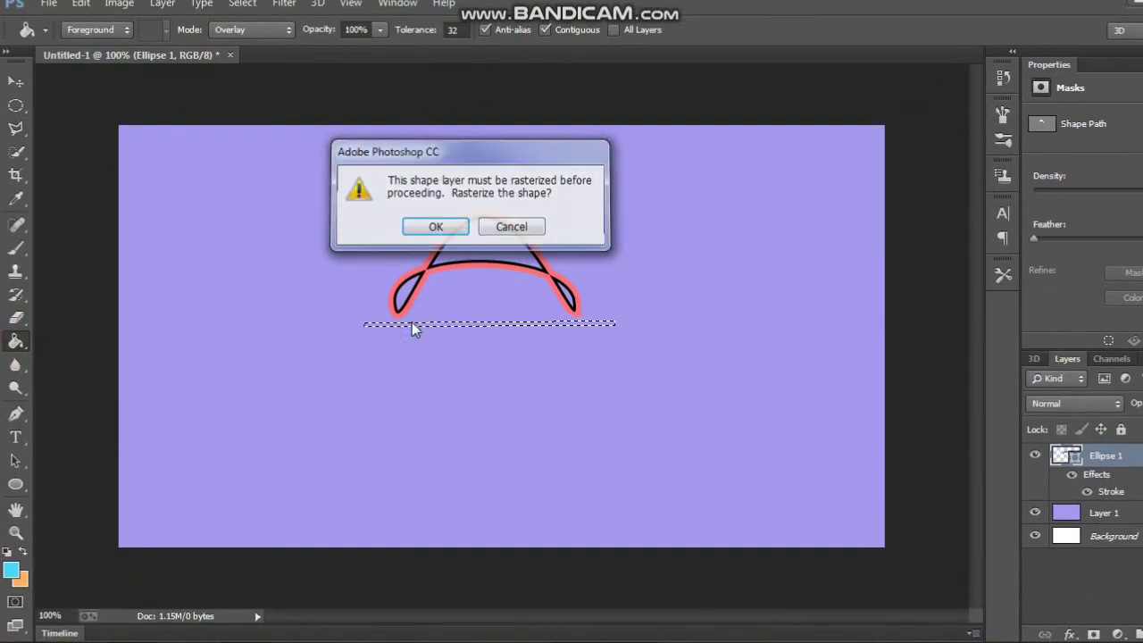
key("Return")
left_click(415, 322)
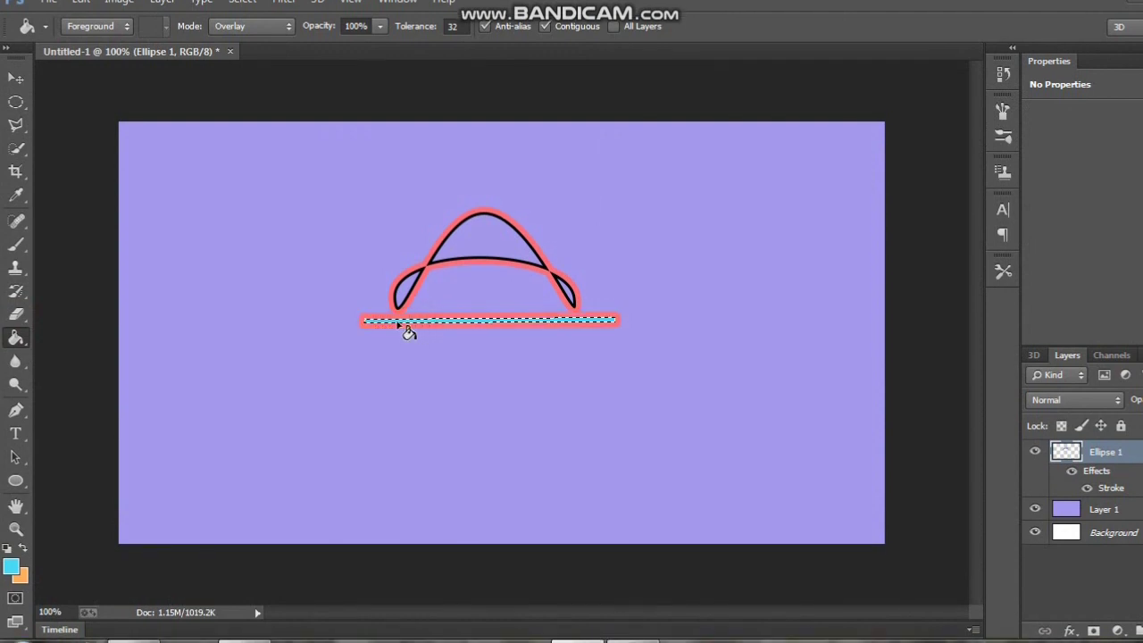
- Move the arch and the filled strip slightly up and to the right on the canvas
left_click(15, 78)
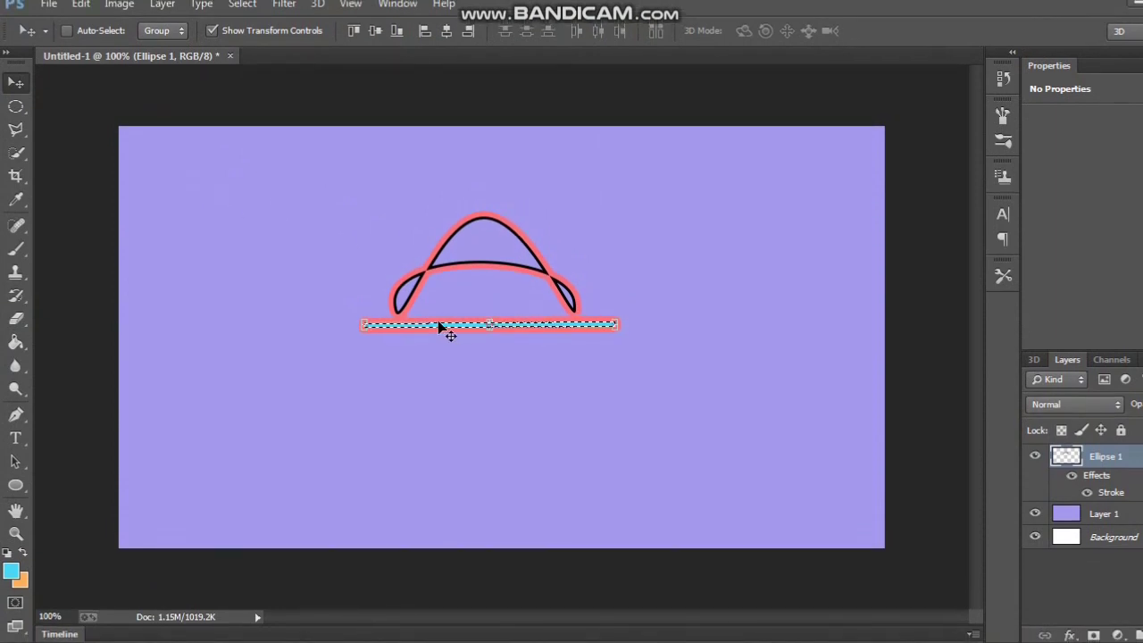
mouse_move(438, 326)
left_mouse_down()
mouse_move(434, 361)
mouse_move(446, 331)
mouse_move(438, 307)
mouse_move(439, 319)
left_mouse_up()
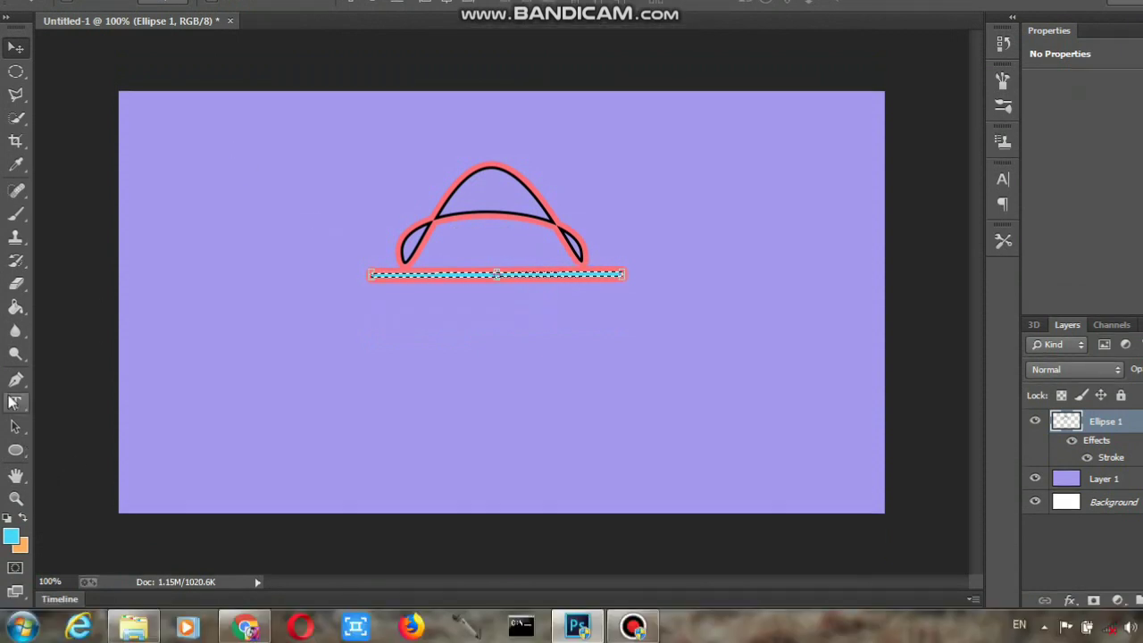
- Create a new layer above Ellipse 1 and add the text "HAT" on it
left_click(15, 446)
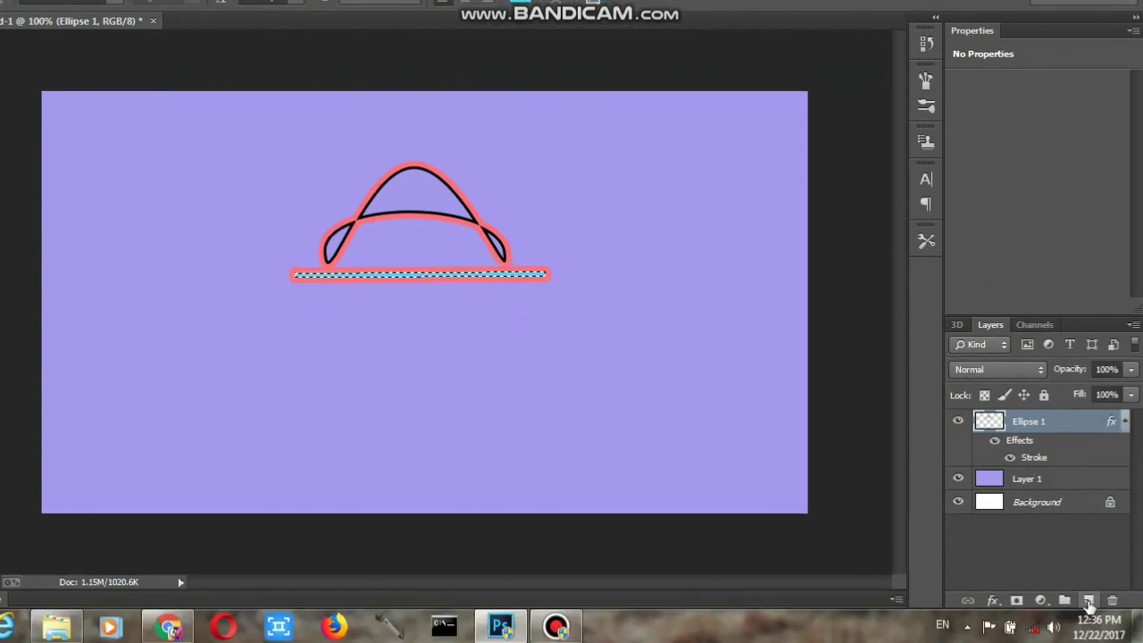
left_click(1088, 600)
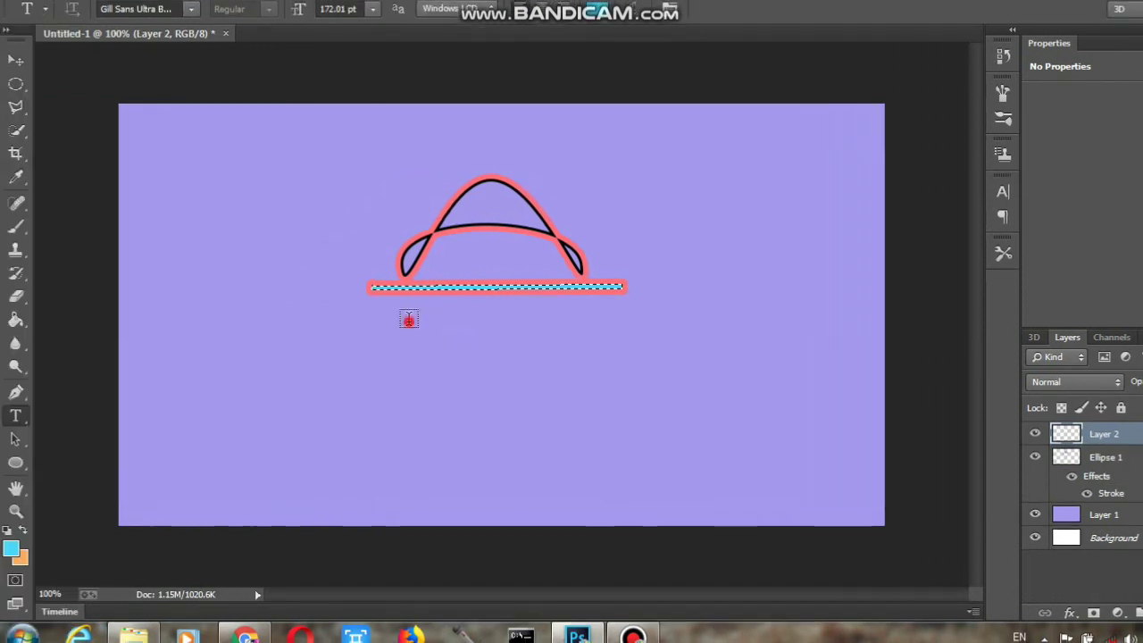
left_click(408, 309)
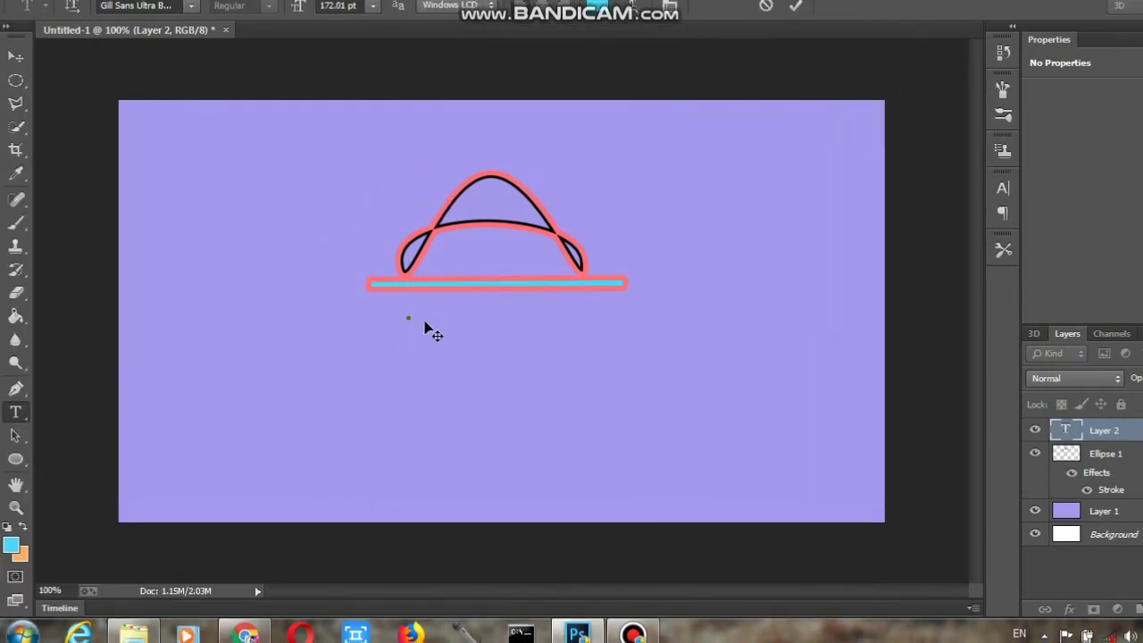
type("HAT")
- Set the colour of the whole HAT text to ANPA 721-0 AdPro and commit the text
key("shift+Left")
key("shift+Left")
key("shift+Left")
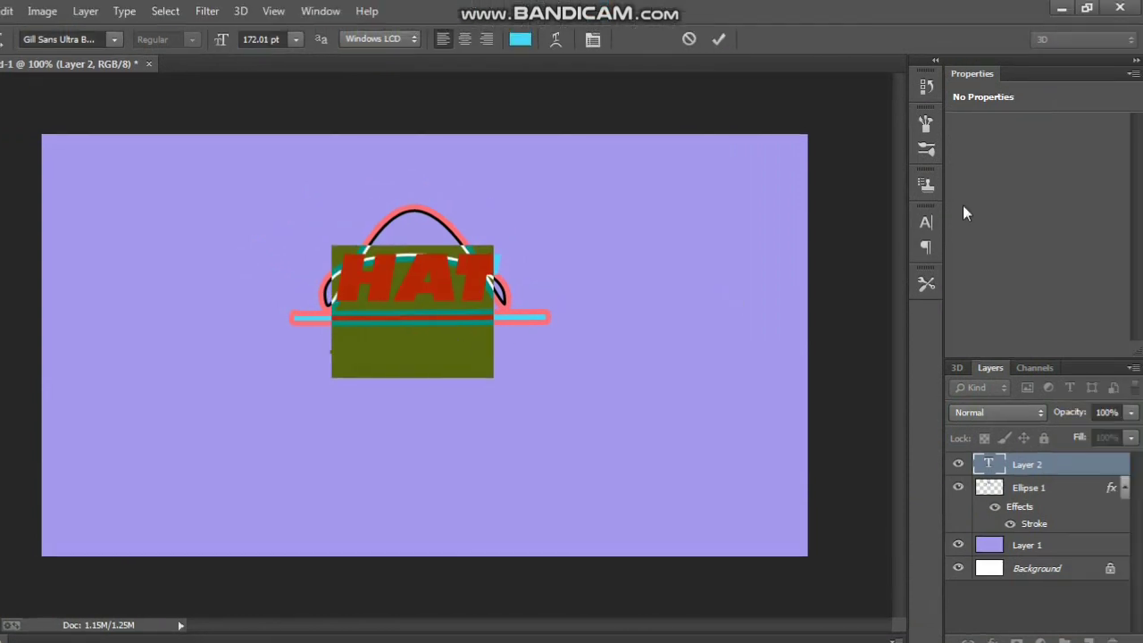
left_click(927, 223)
left_click(871, 322)
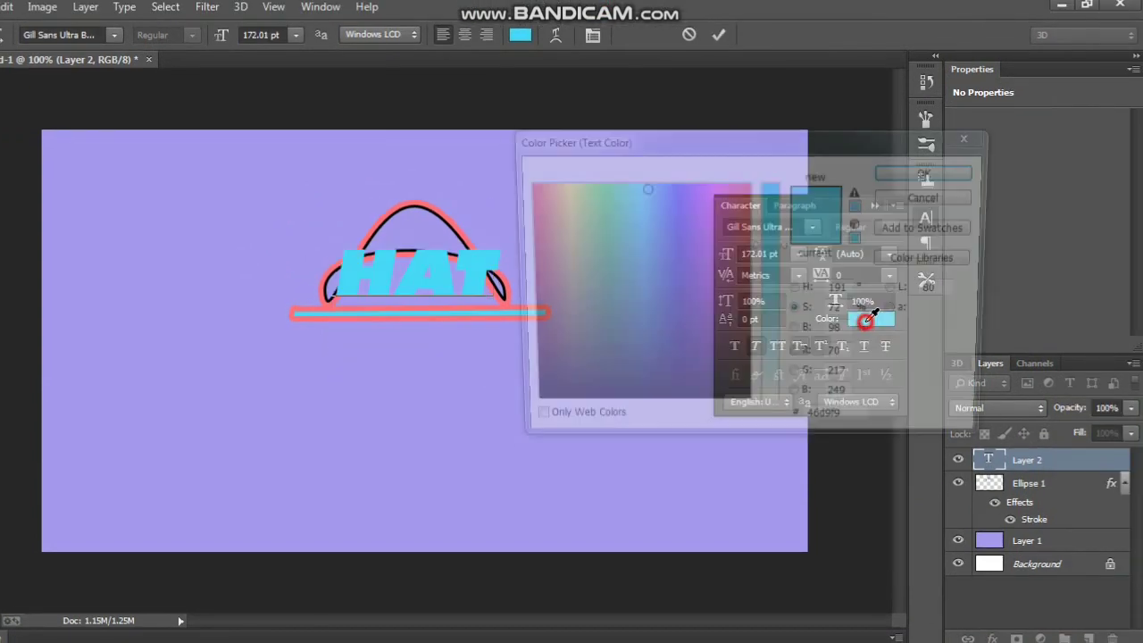
left_click(929, 263)
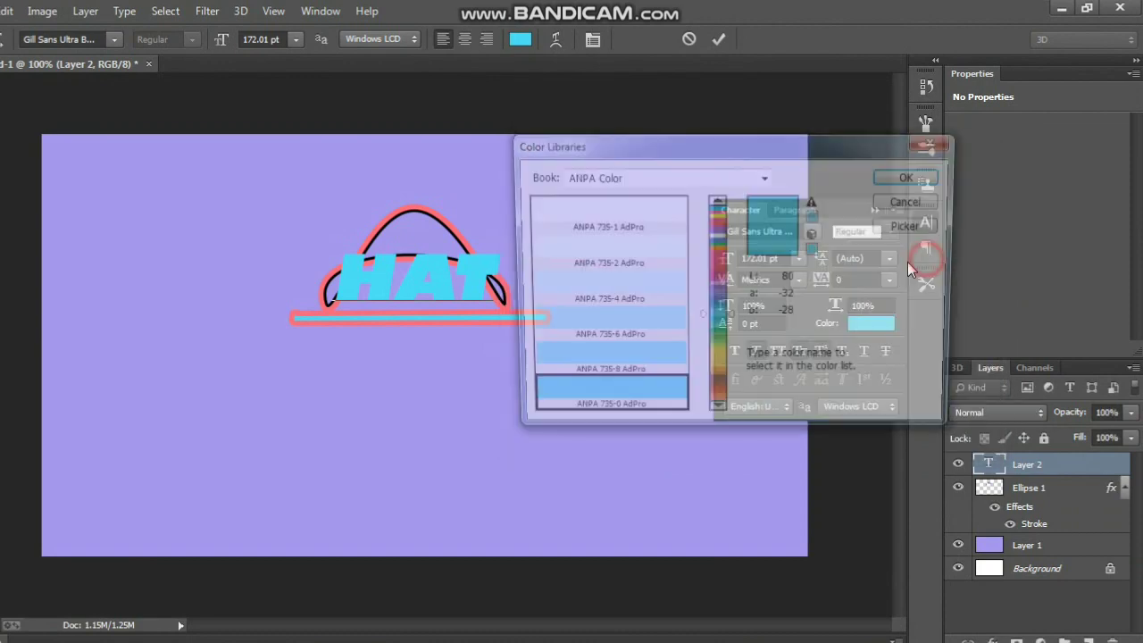
left_click(719, 259)
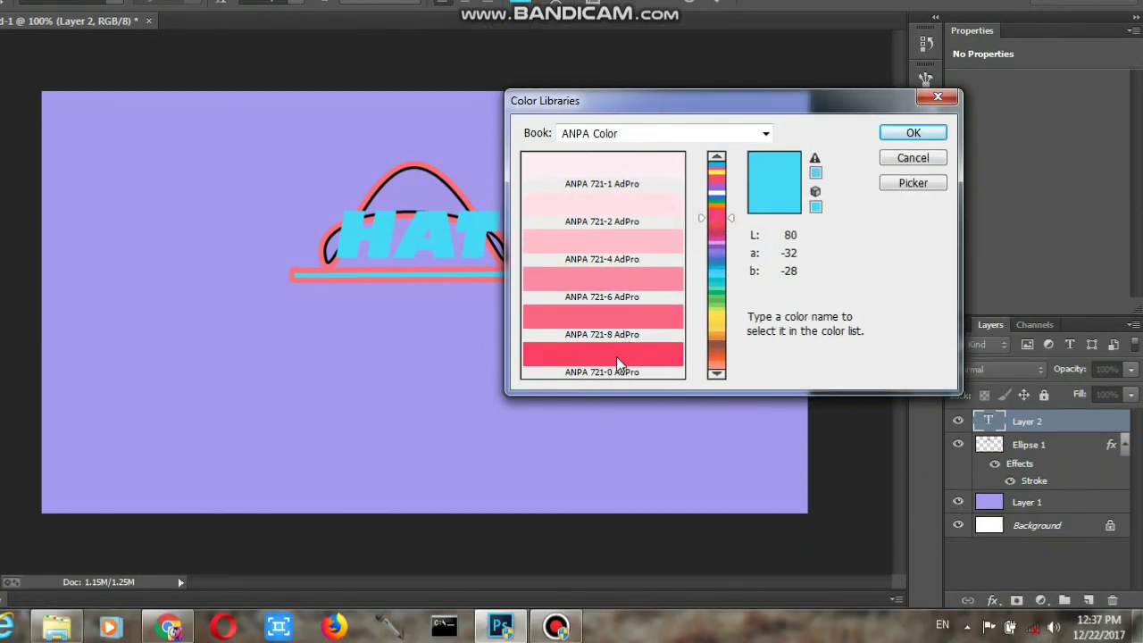
left_click(618, 363)
left_click(893, 177)
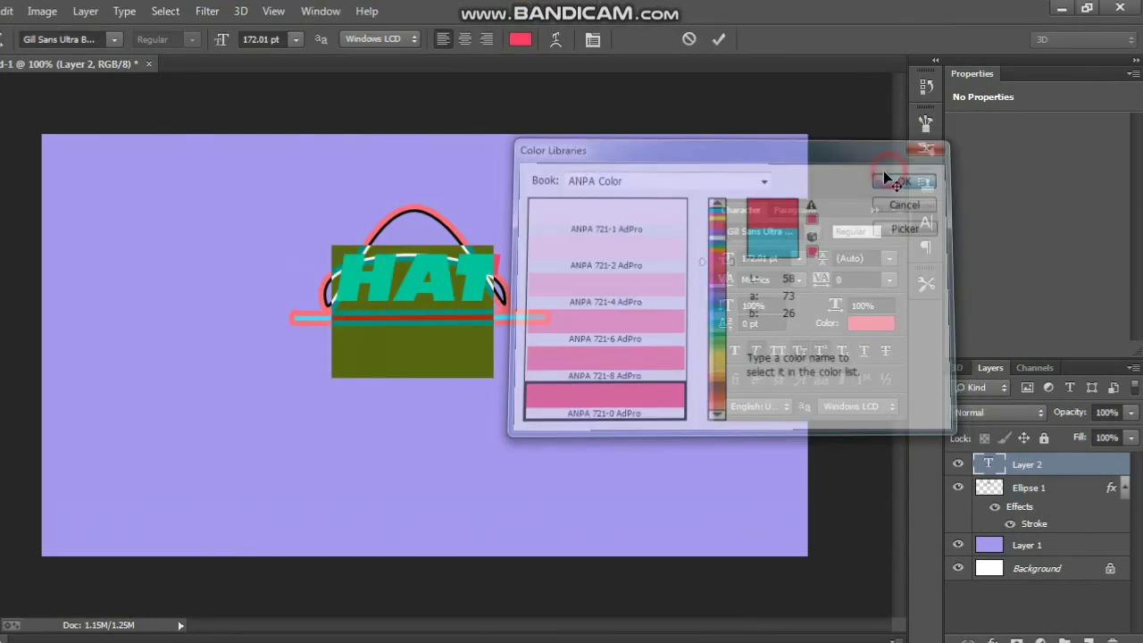
left_click(719, 40)
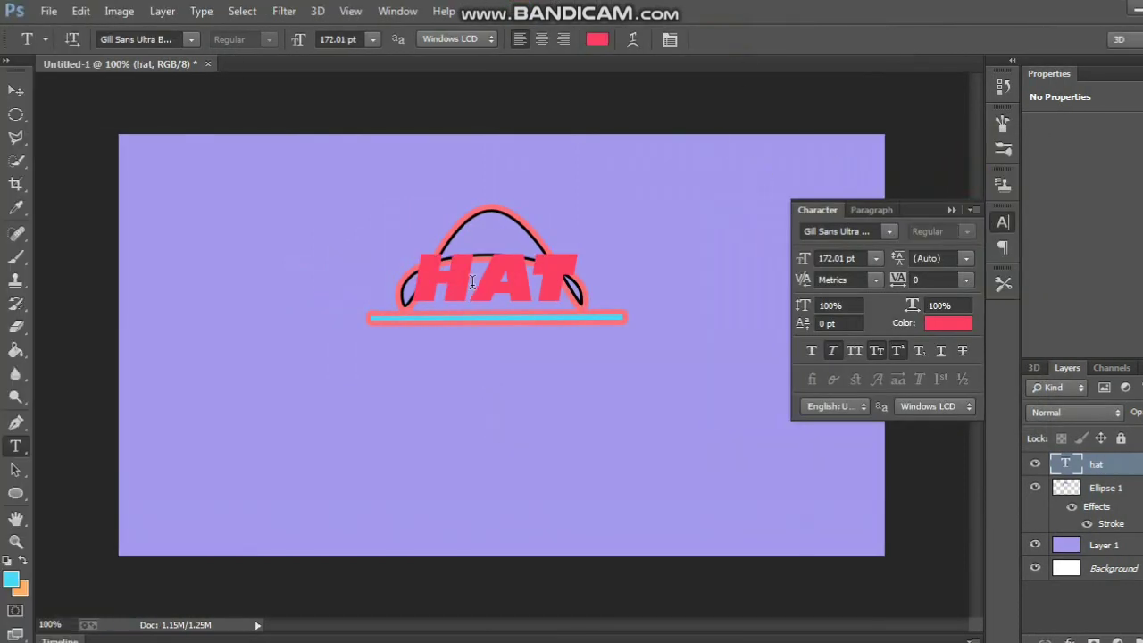
- Scale the HAT text to 60.30% width and 70.91% height, and position it inside the arch just above the strip
left_click(15, 91)
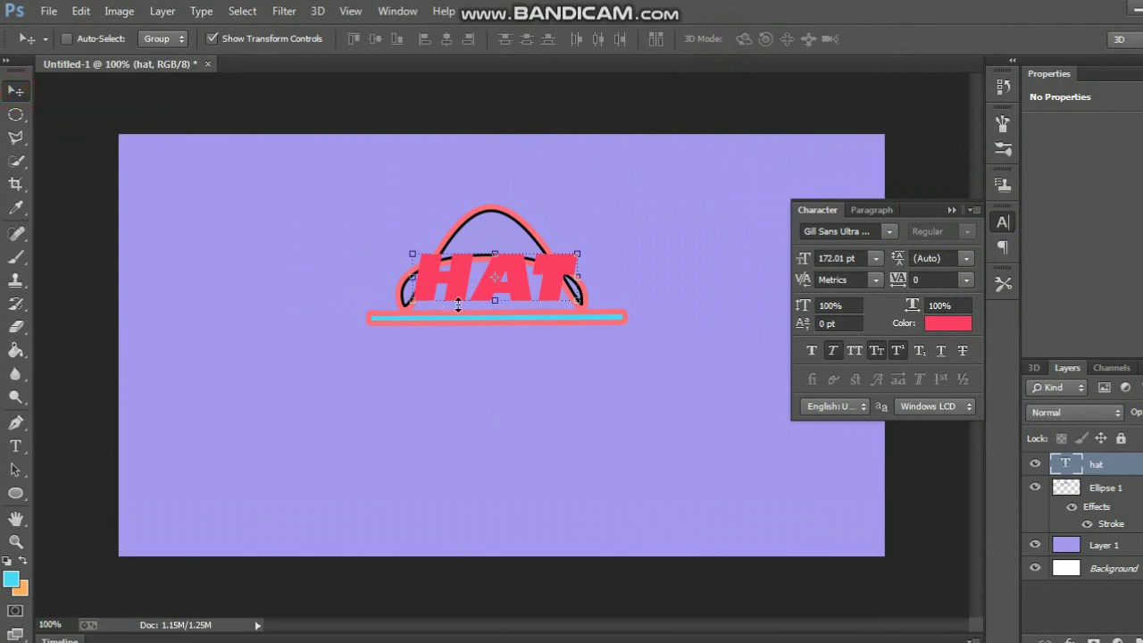
left_click_drag(468, 275, 454, 321)
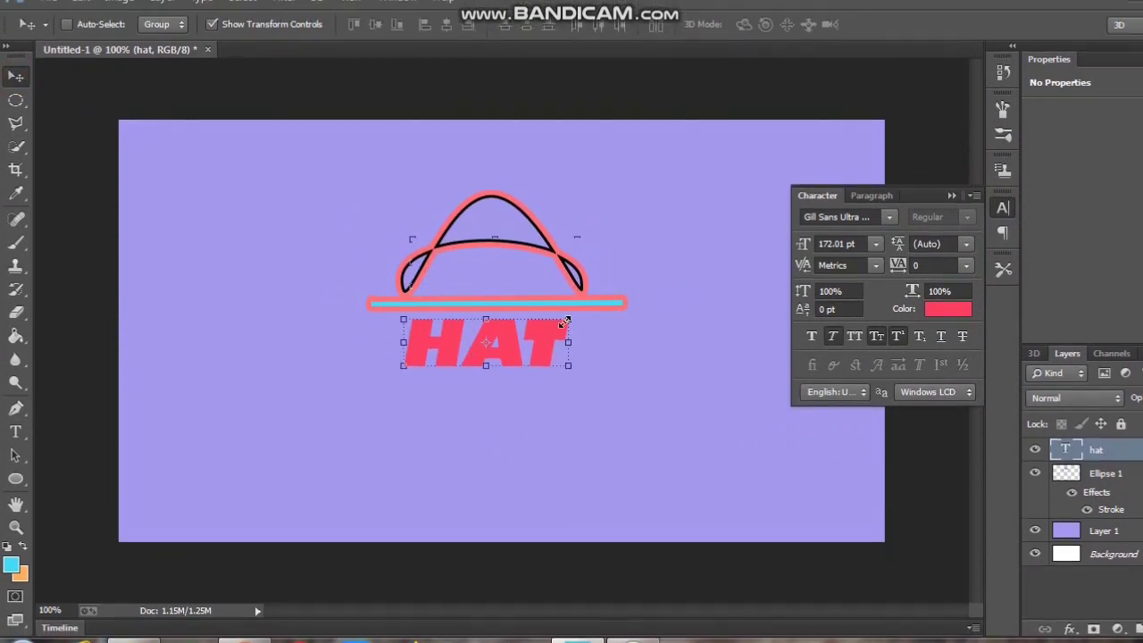
key("ctrl+t")
left_click_drag(538, 322, 522, 279)
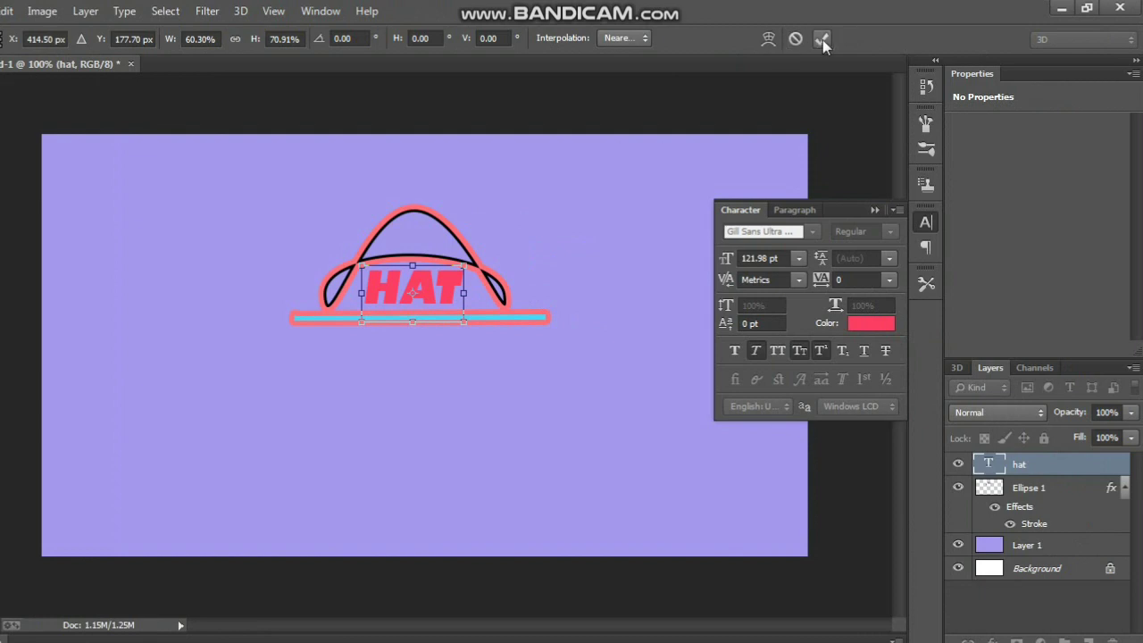
left_click(822, 41)
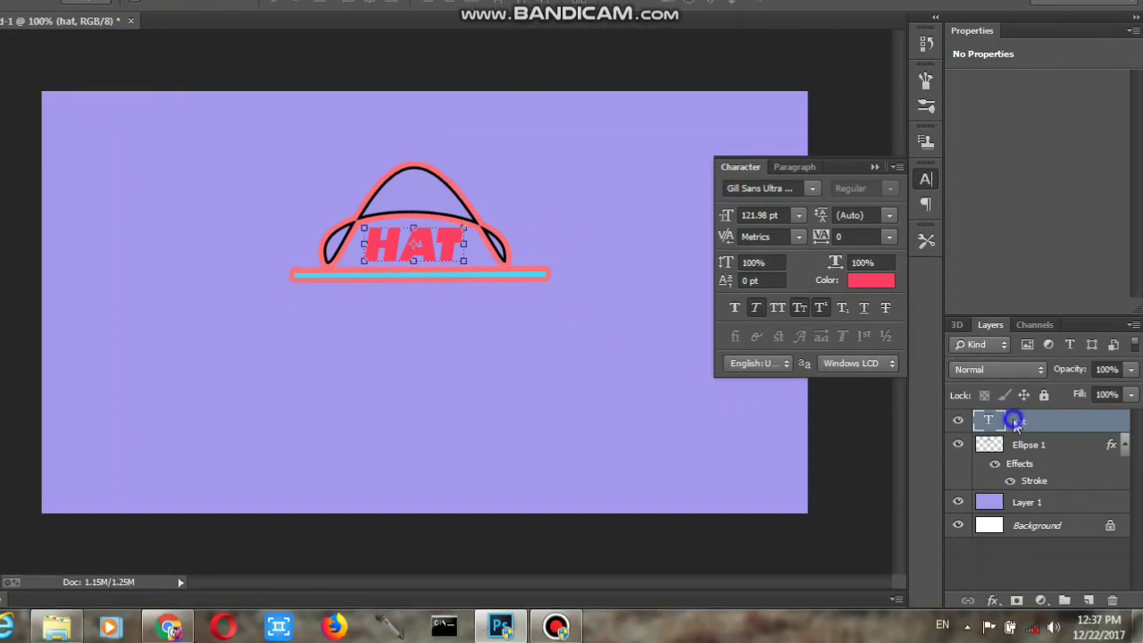
- Add a 3 px outside stroke in ANPA 751-1 AdPro to the HAT text layer
right_click(1015, 424)
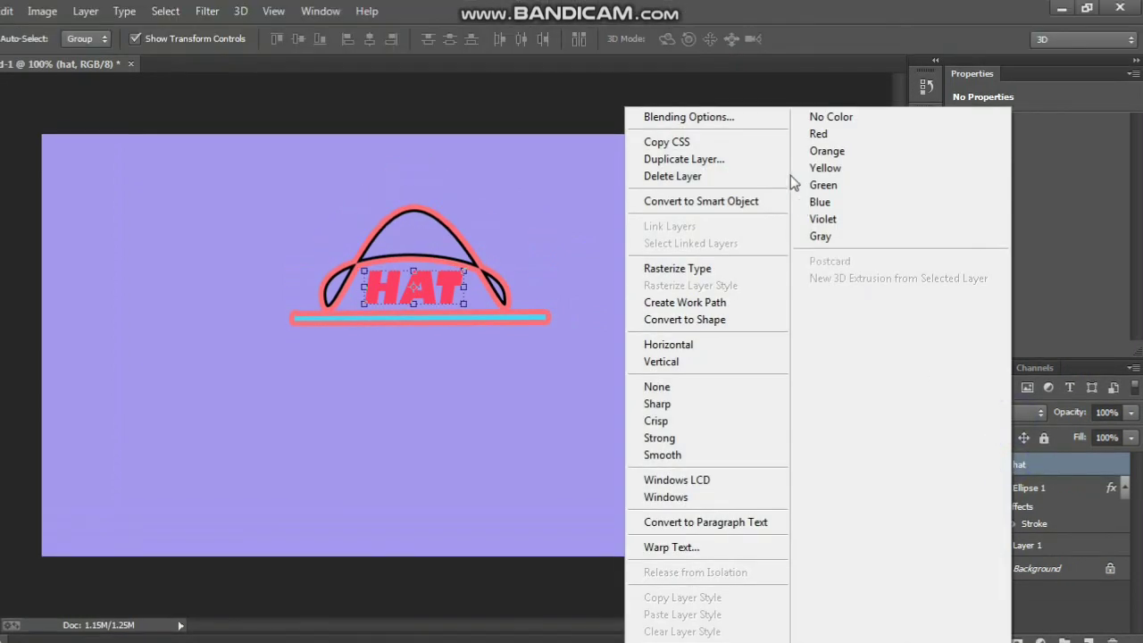
left_click(687, 113)
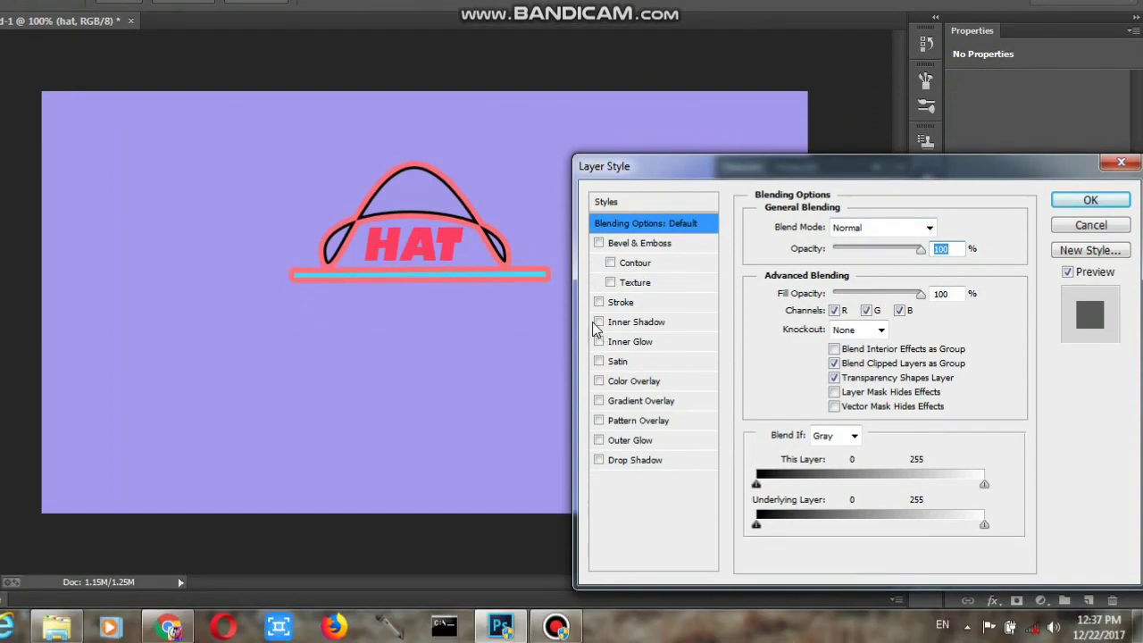
left_click(620, 344)
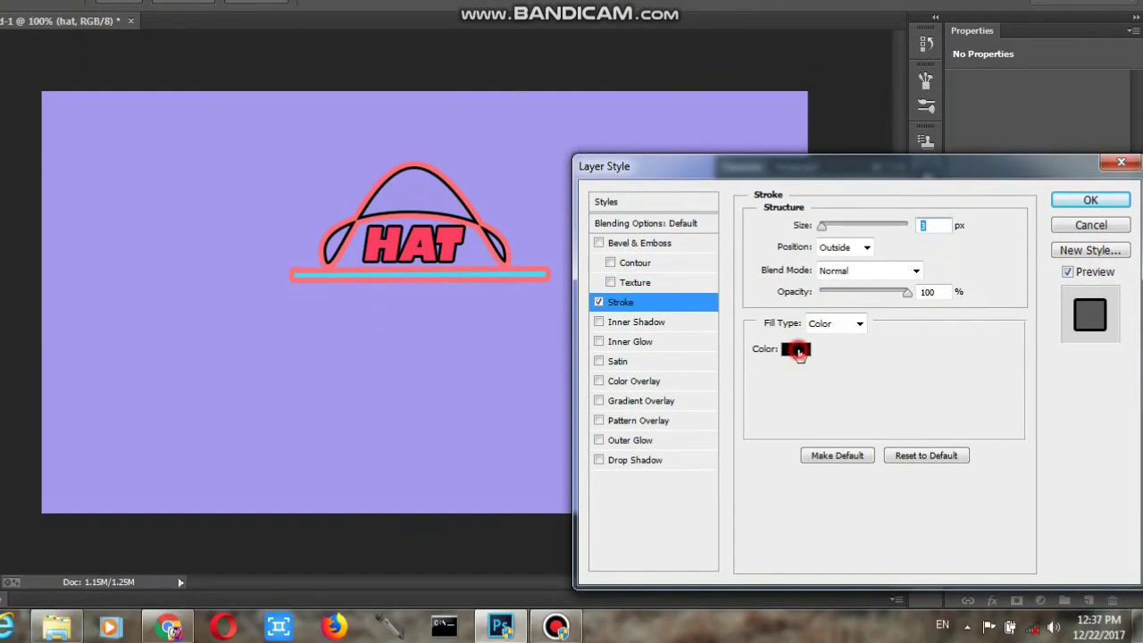
left_click(796, 349)
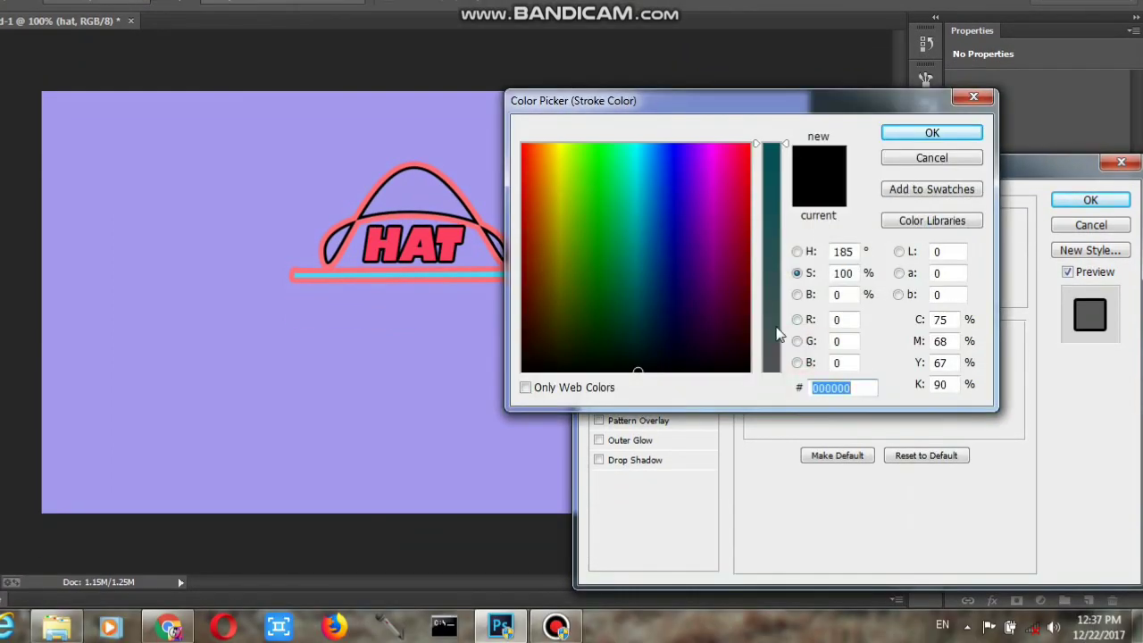
left_click(893, 265)
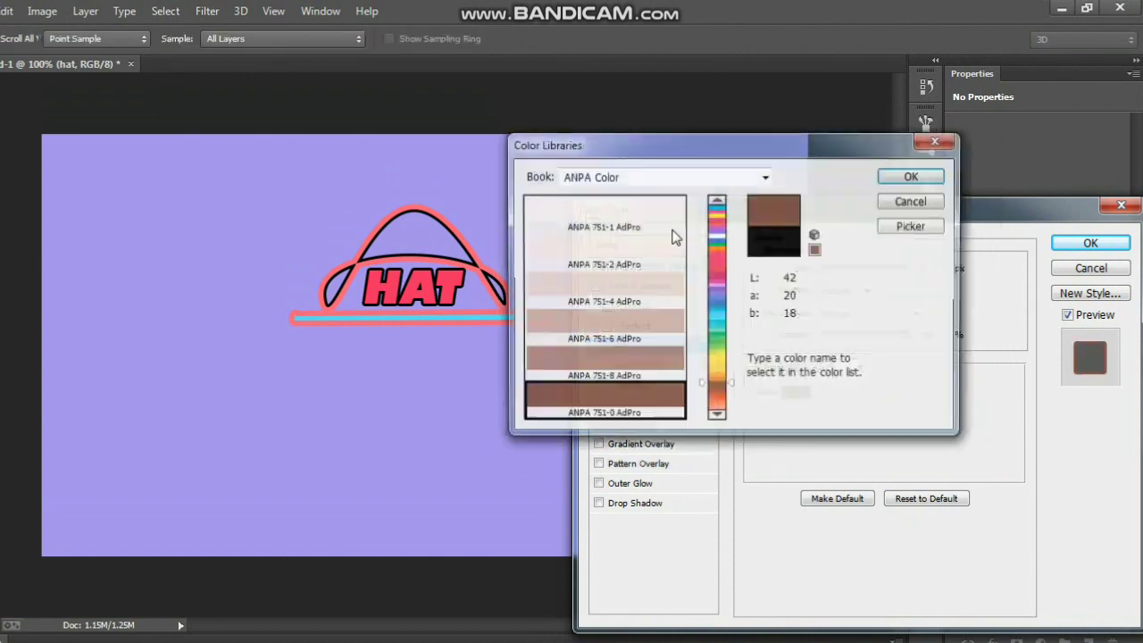
left_click(652, 218)
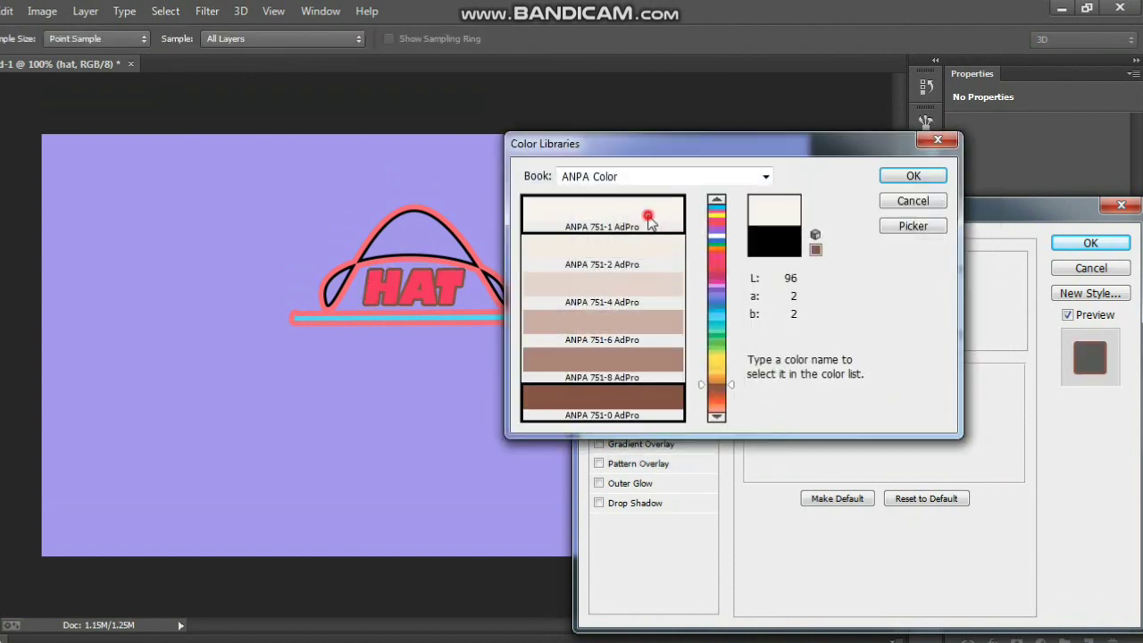
left_click(910, 178)
left_click_drag(821, 271, 821, 270)
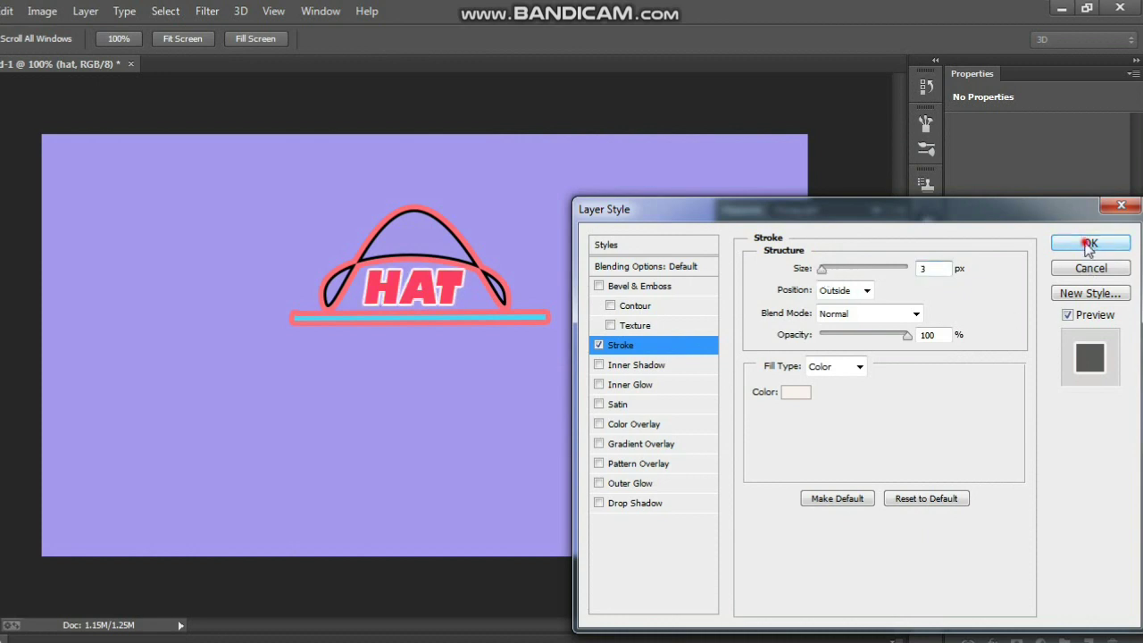
left_click(1089, 244)
- Add the text "STORE" on its own layer at the hat's strip, select the whole word and open its text colour
left_click(14, 407)
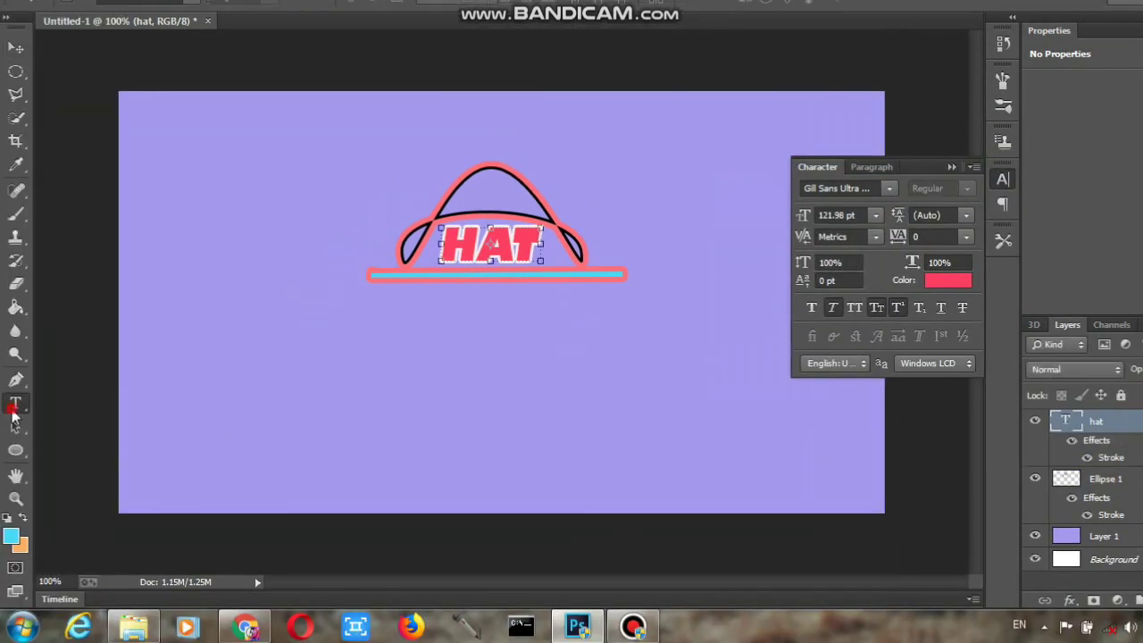
left_click(385, 336)
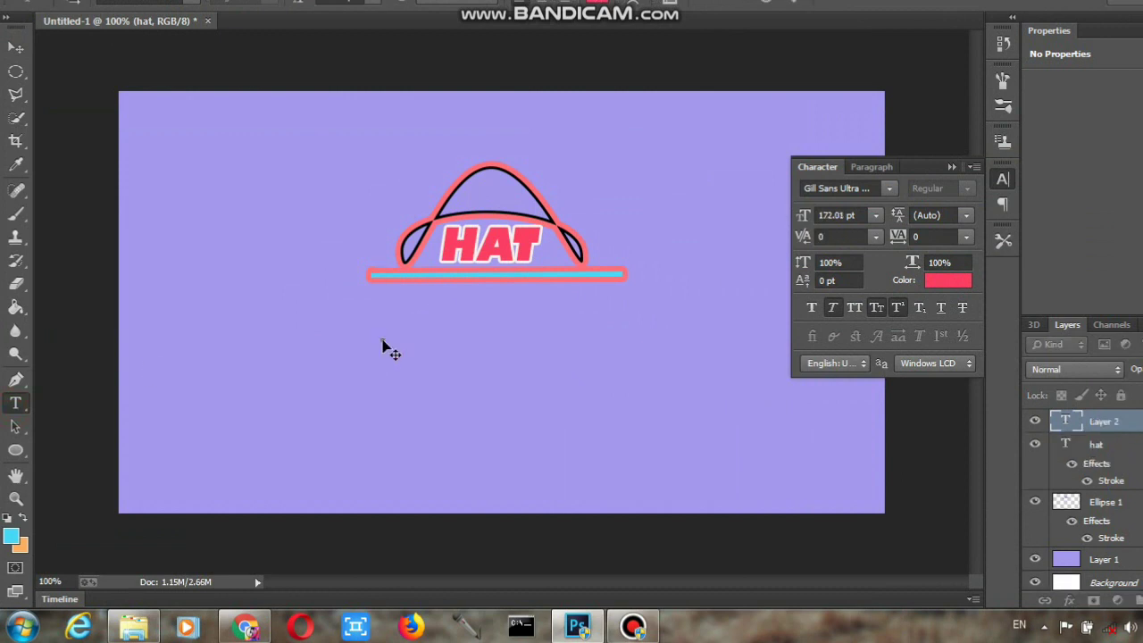
type("STO")
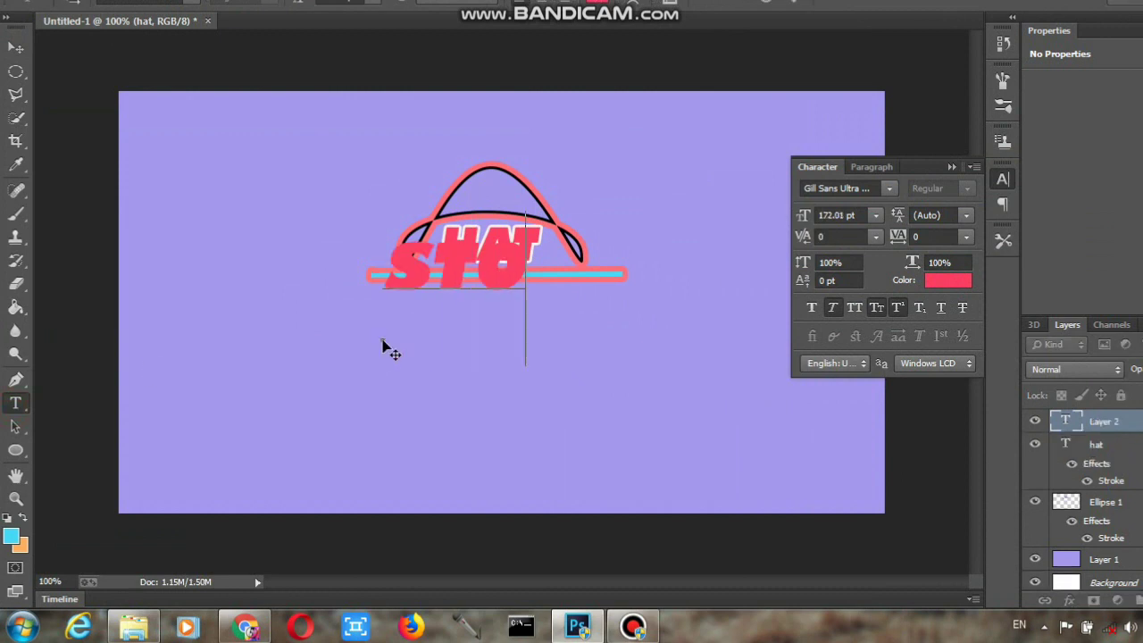
type("RE")
key("shift+Left")
key("shift+Left")
key("shift+Left")
key("shift+Left")
key("shift+Left")
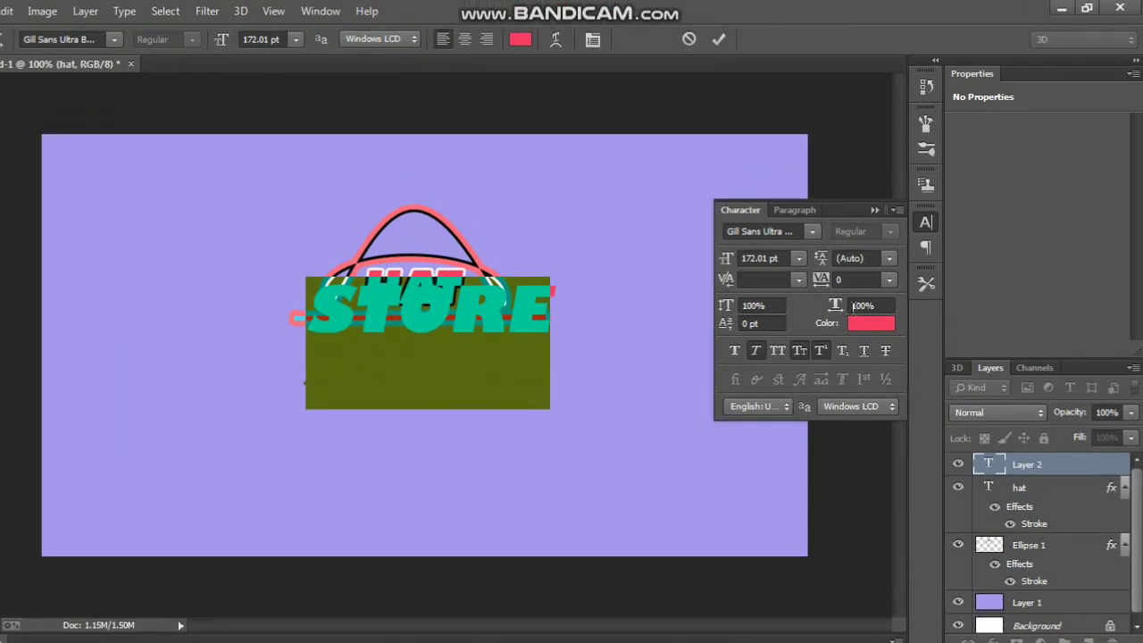
left_click(908, 292)
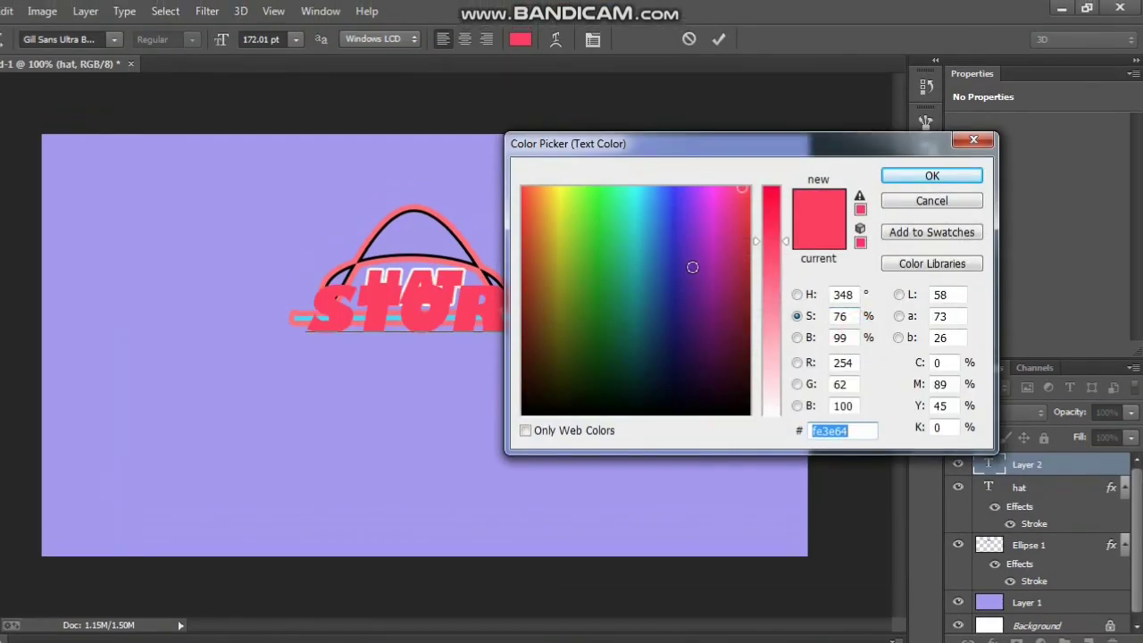
- Try the ANPA library colours 703-0, 71-0 and 744-0 AdPro on the STORE text
left_click(937, 263)
left_click_drag(720, 232, 720, 242)
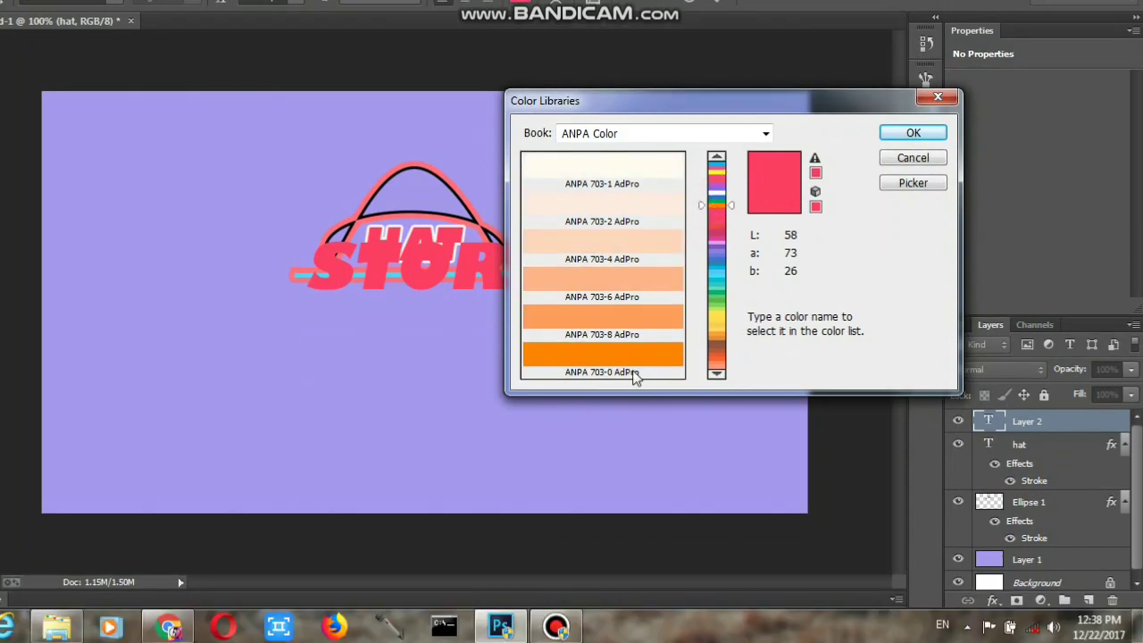
left_click(629, 399)
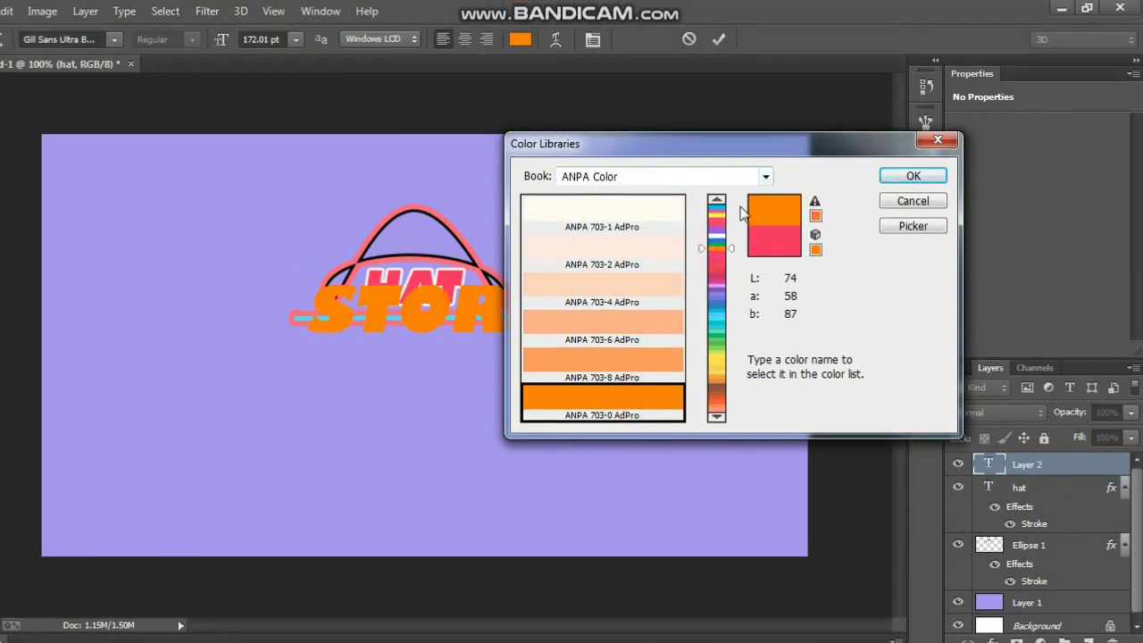
left_click(725, 204)
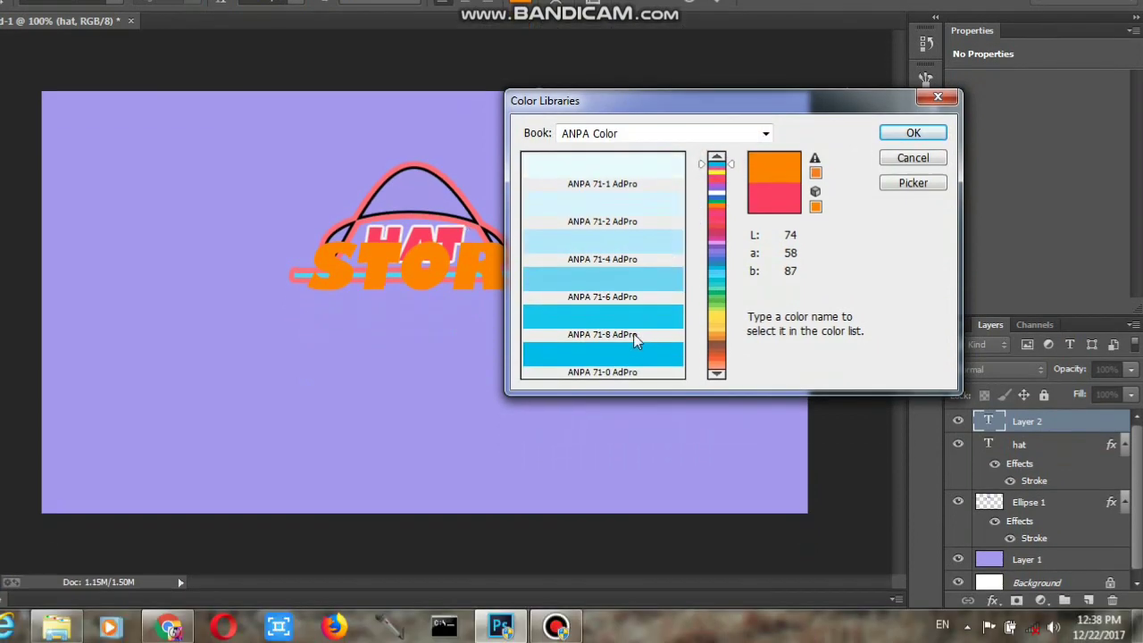
left_click(632, 400)
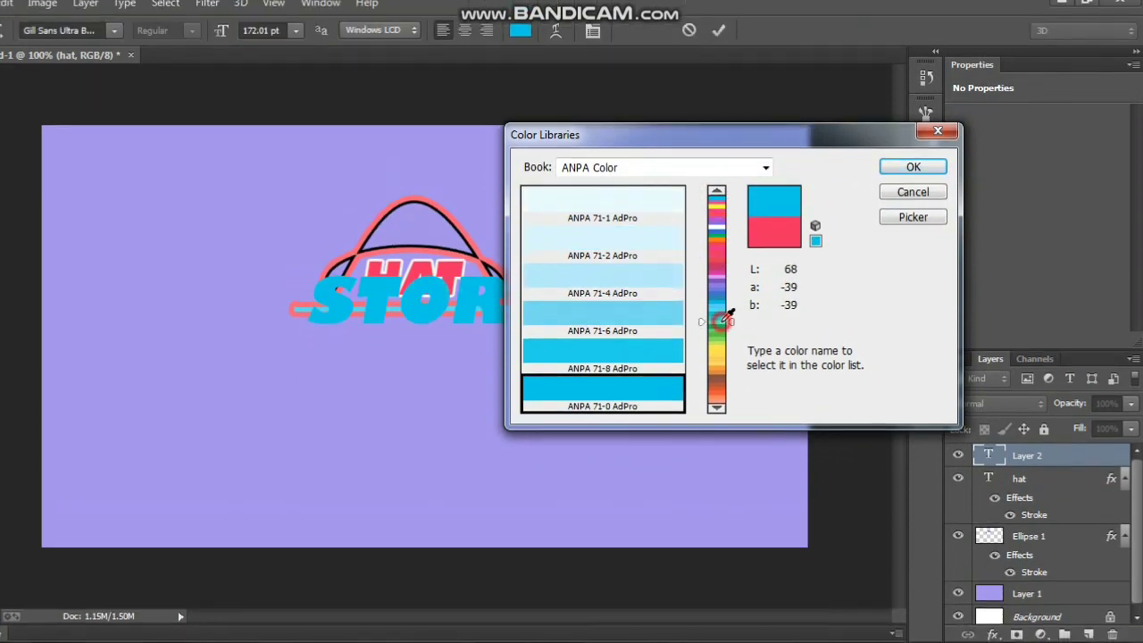
left_click(717, 335)
left_click(717, 355)
left_click(670, 398)
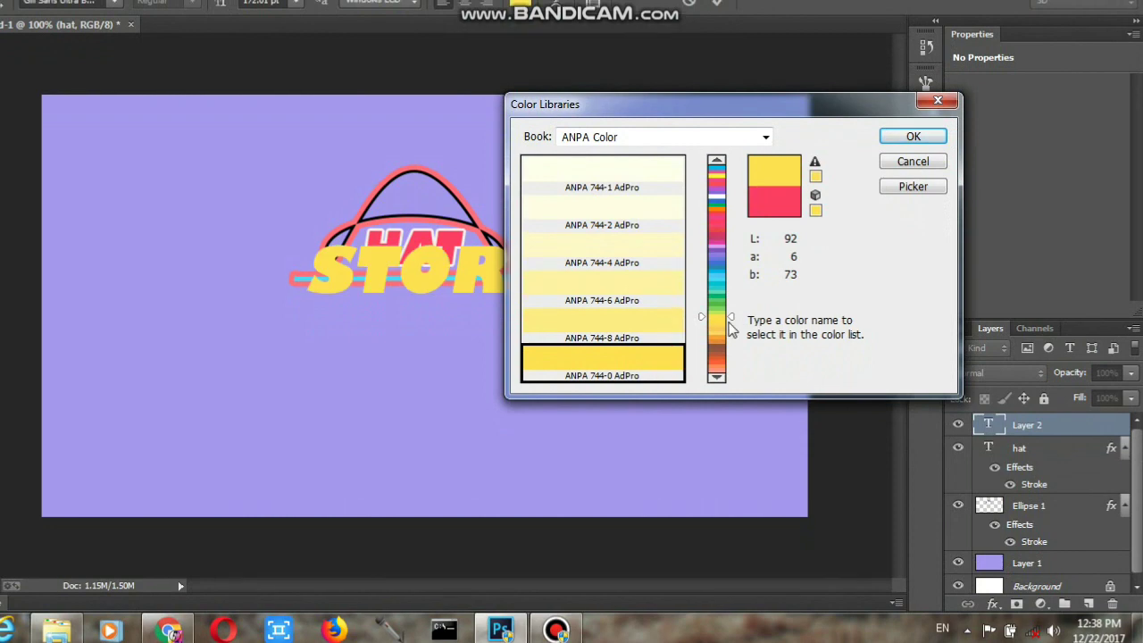
left_click(717, 347)
left_click(719, 300)
left_click_drag(720, 314, 723, 242)
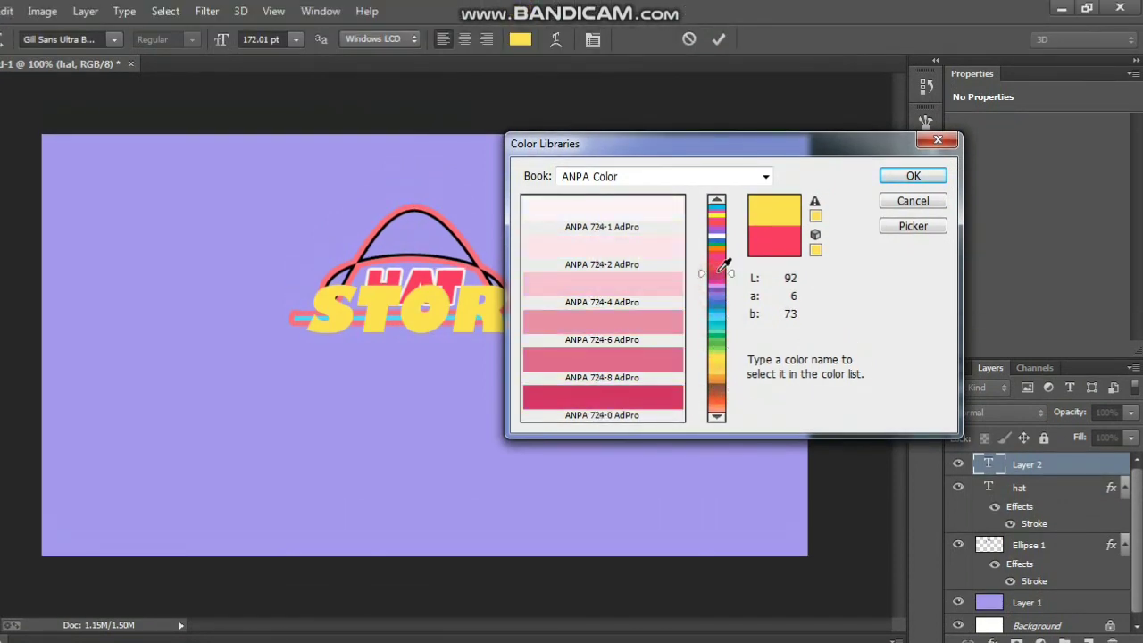
left_click(717, 257)
left_click(900, 225)
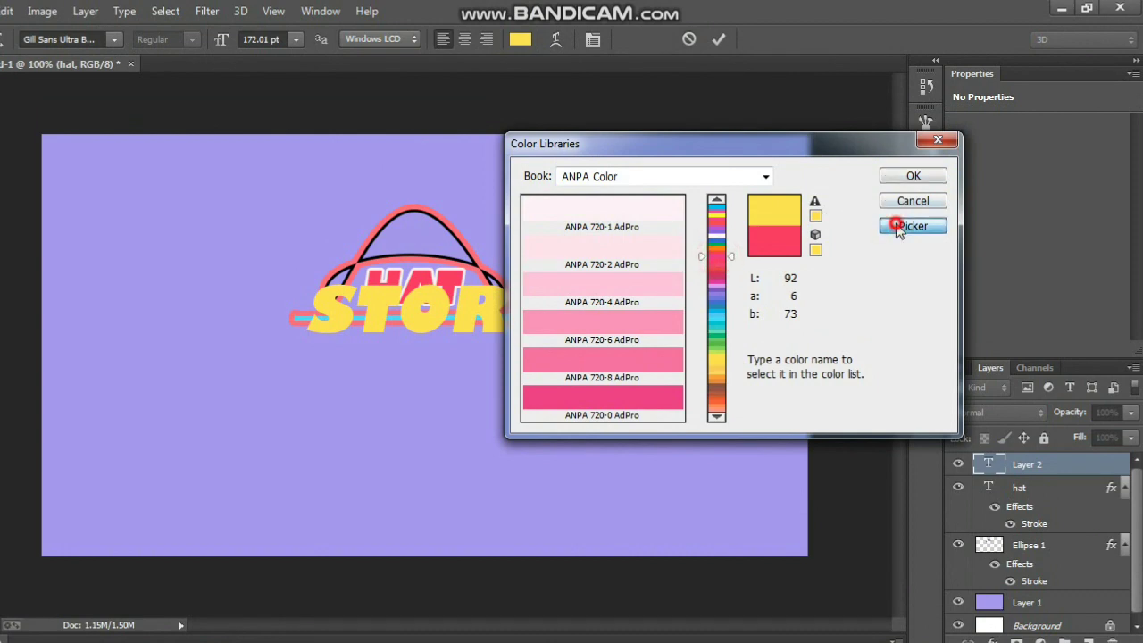
- Set the colour of the STORE text to blue-violet #4c3fc6 and commit the text
left_click(698, 241)
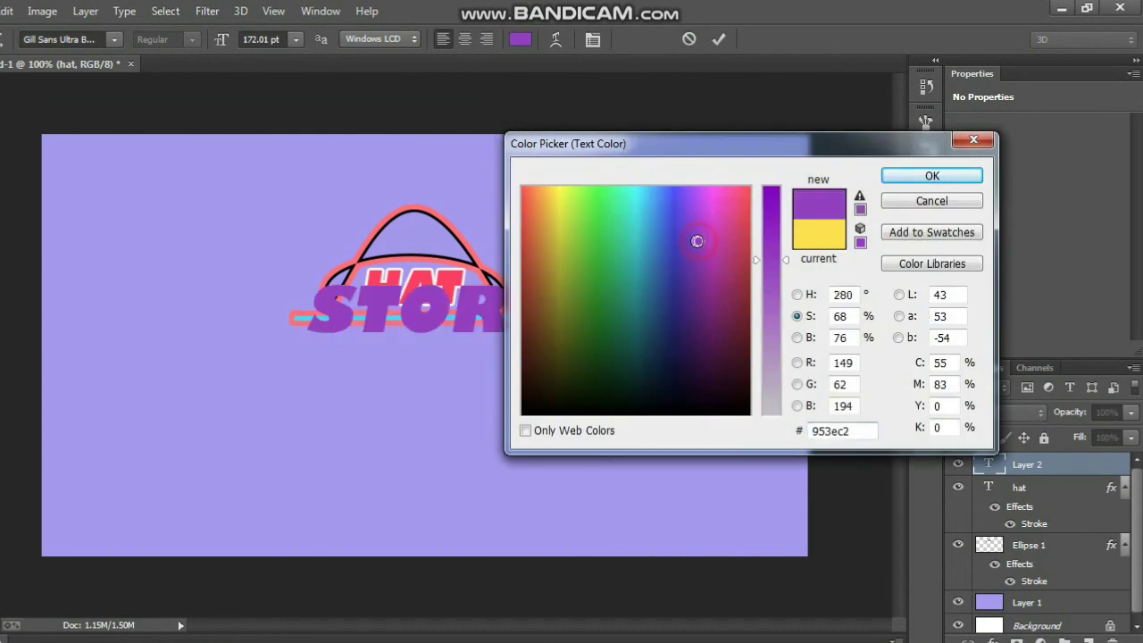
left_click(677, 237)
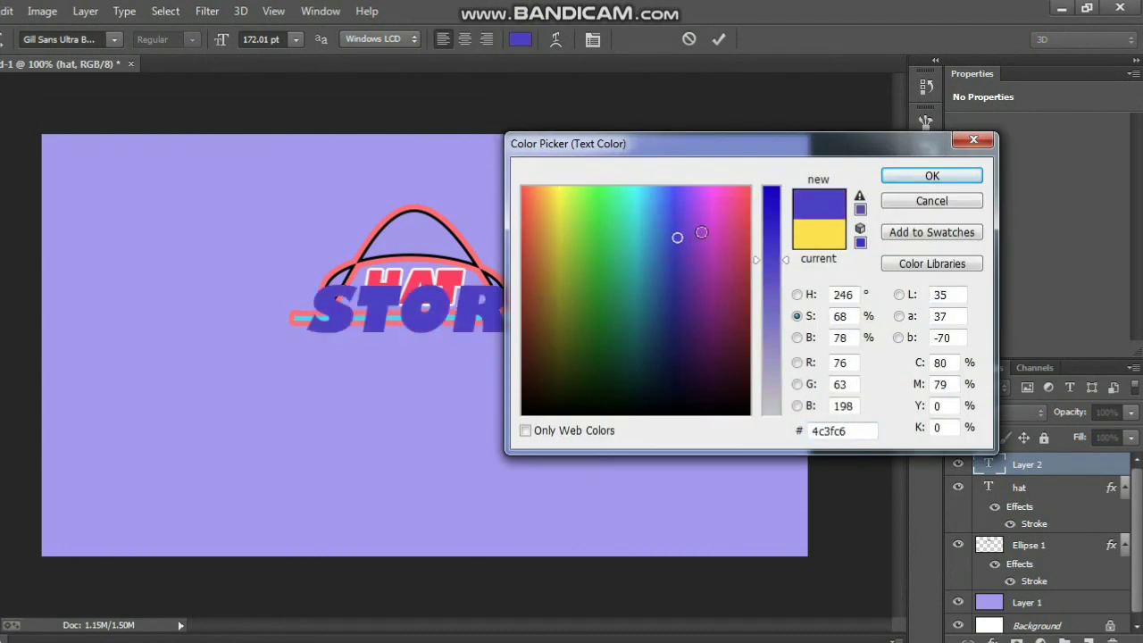
left_click(932, 176)
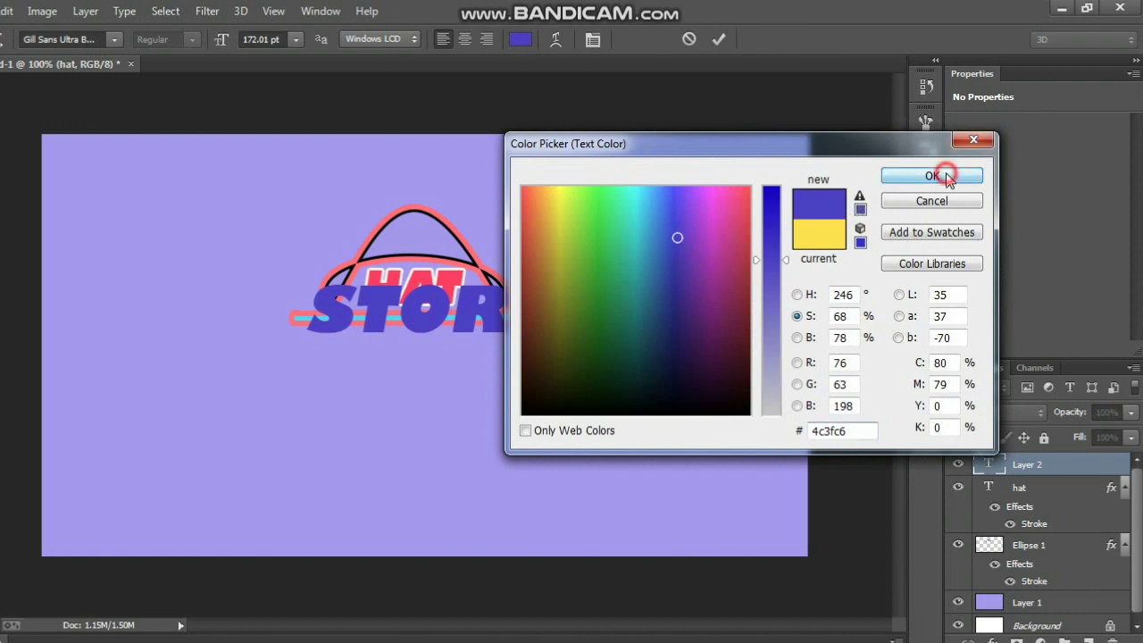
left_click(717, 42)
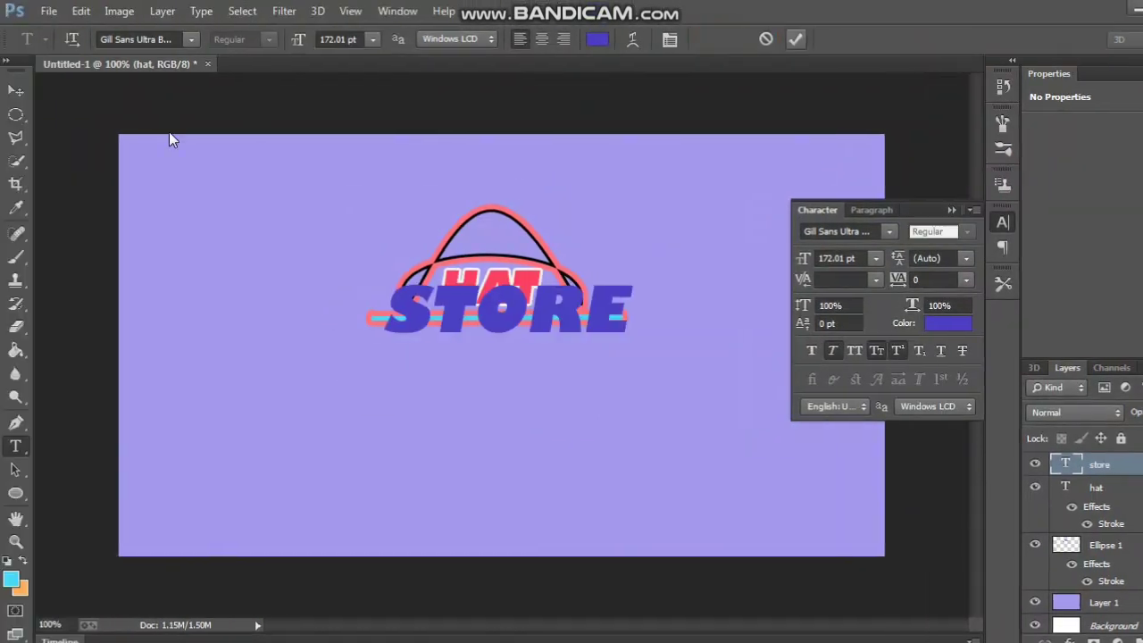
- Move the STORE text just below the strip, centred under HAT, and scale it to 75.69% width and 63.08% height
left_click(16, 91)
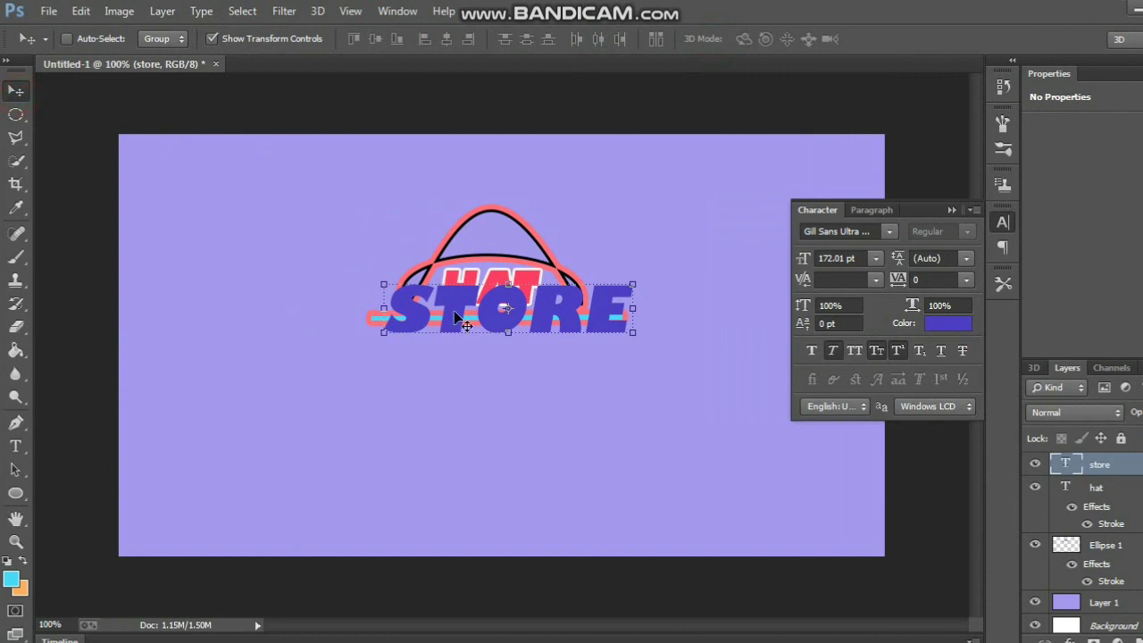
left_click_drag(455, 319, 438, 366)
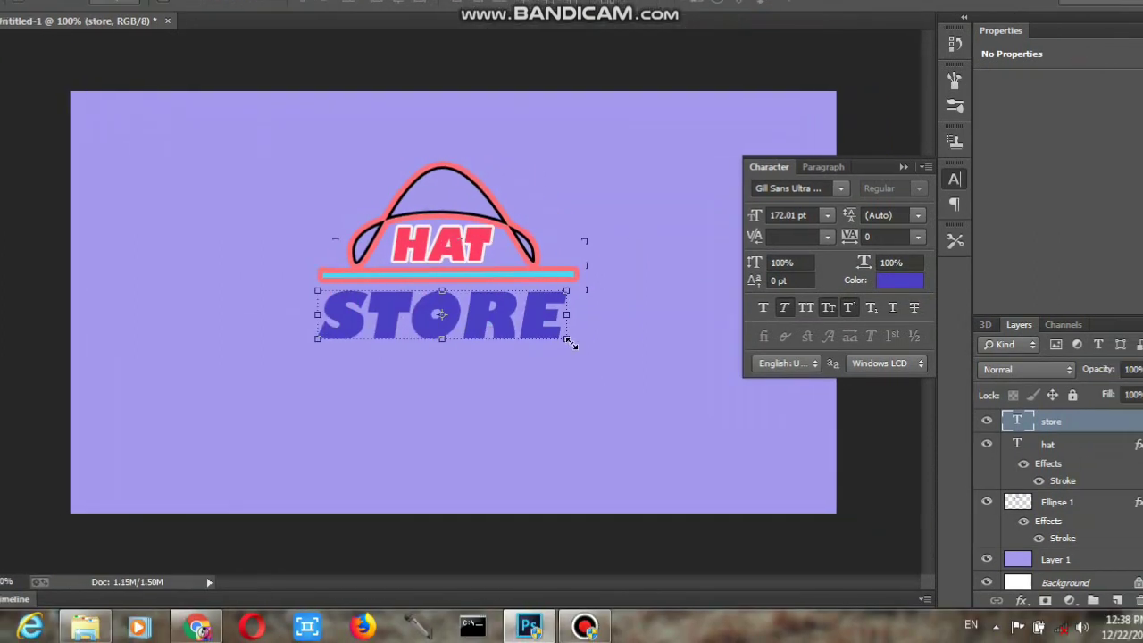
left_click_drag(566, 323, 537, 327)
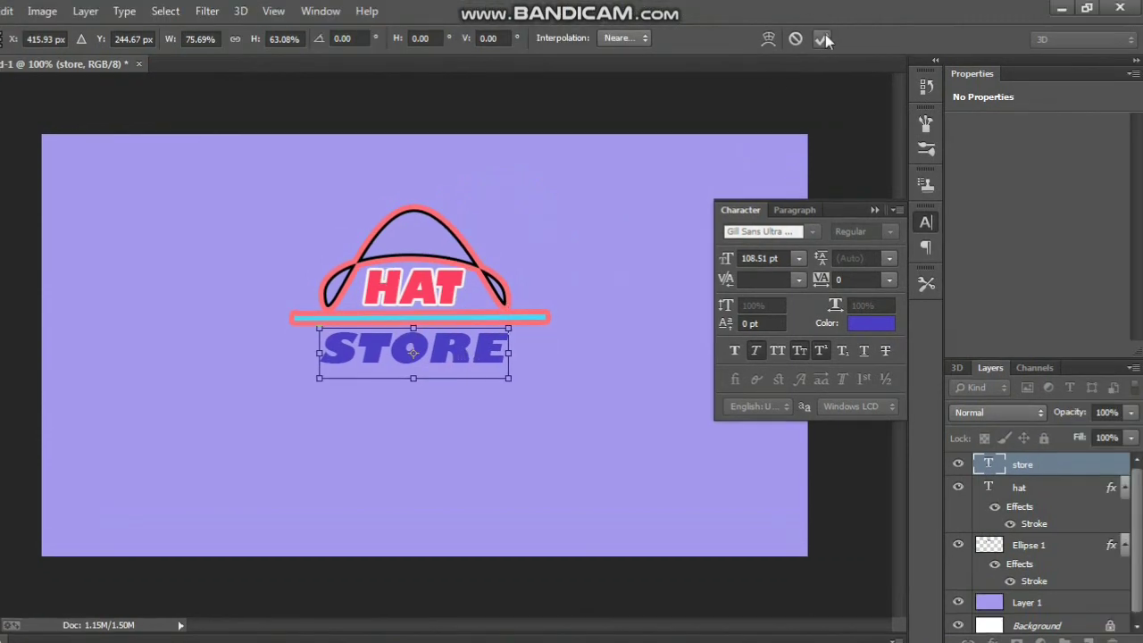
left_click(821, 38)
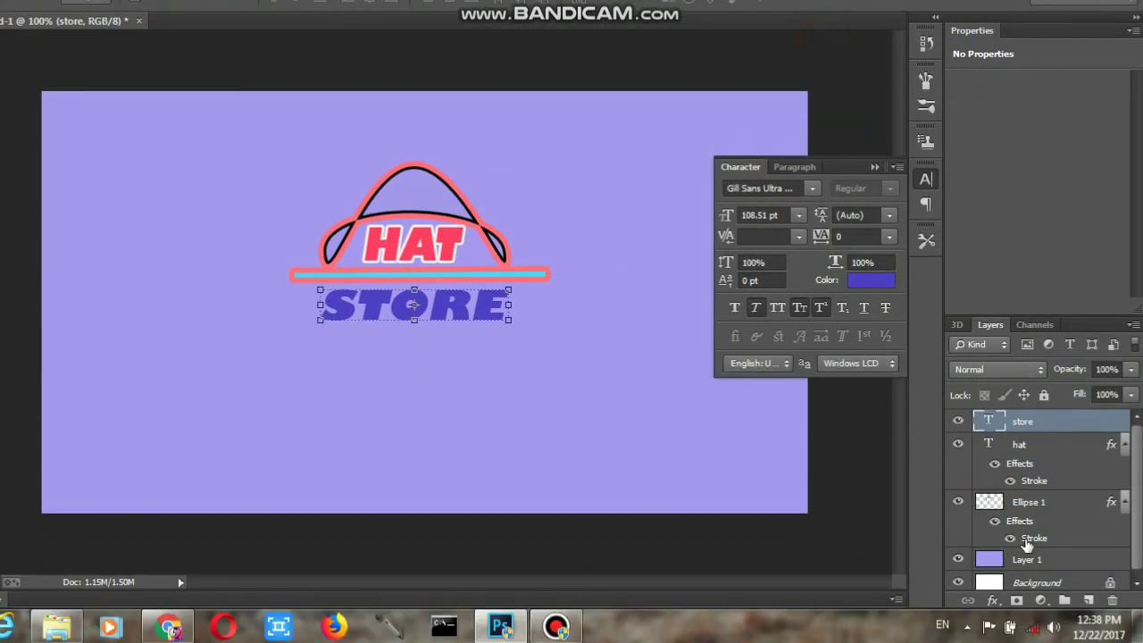
- Add a Stroke effect to the STORE text layer and show the stroke's settings
right_click(1019, 429)
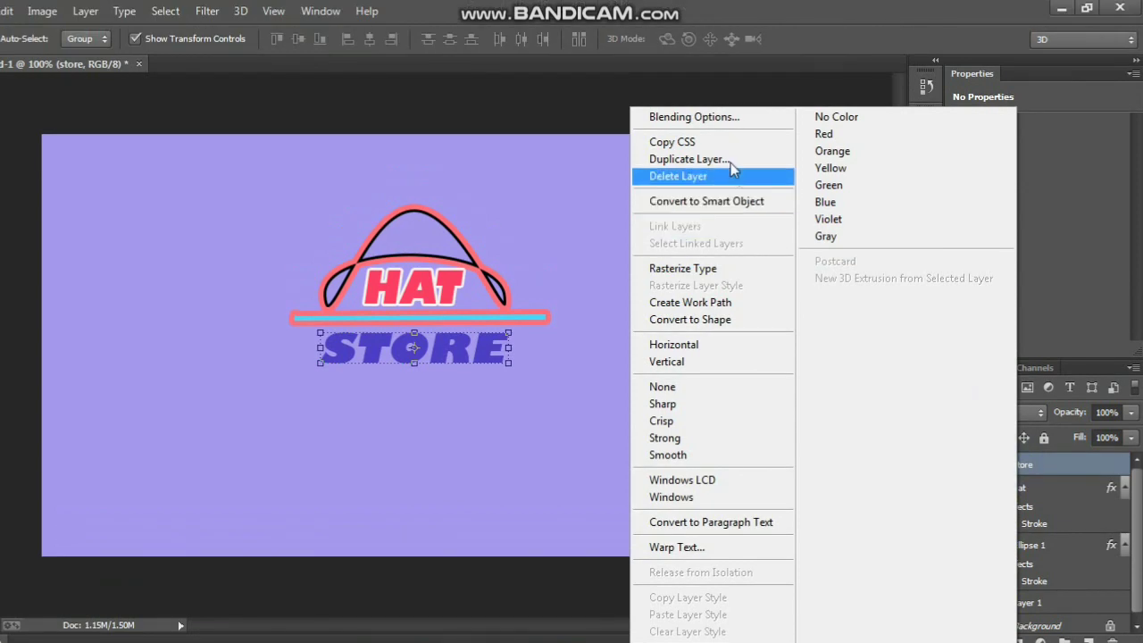
left_click(719, 73)
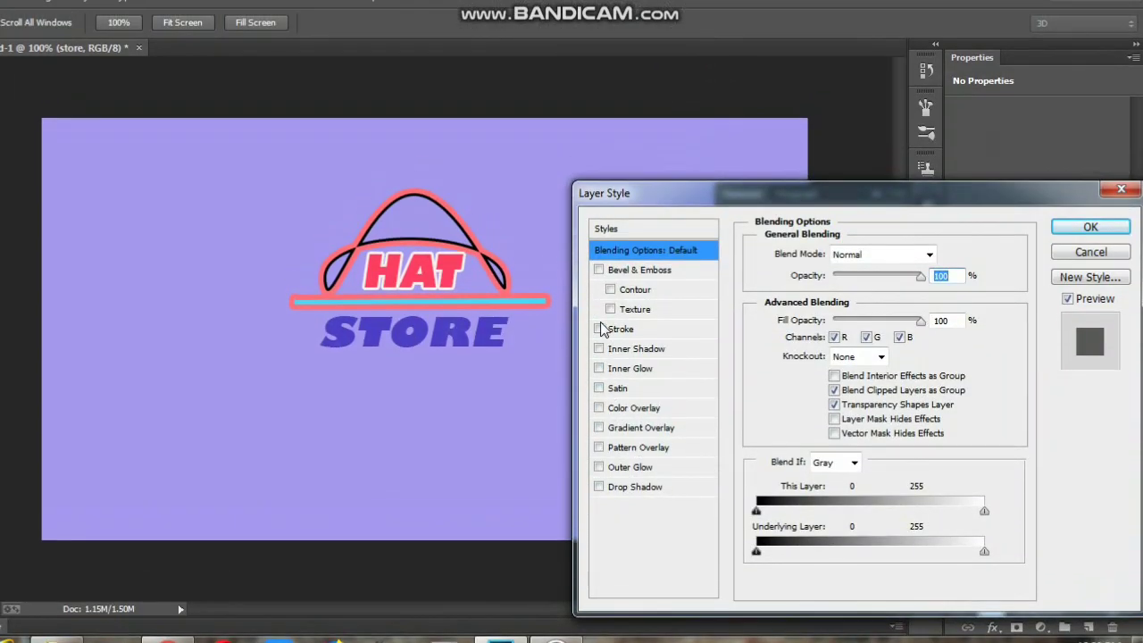
left_click(599, 302)
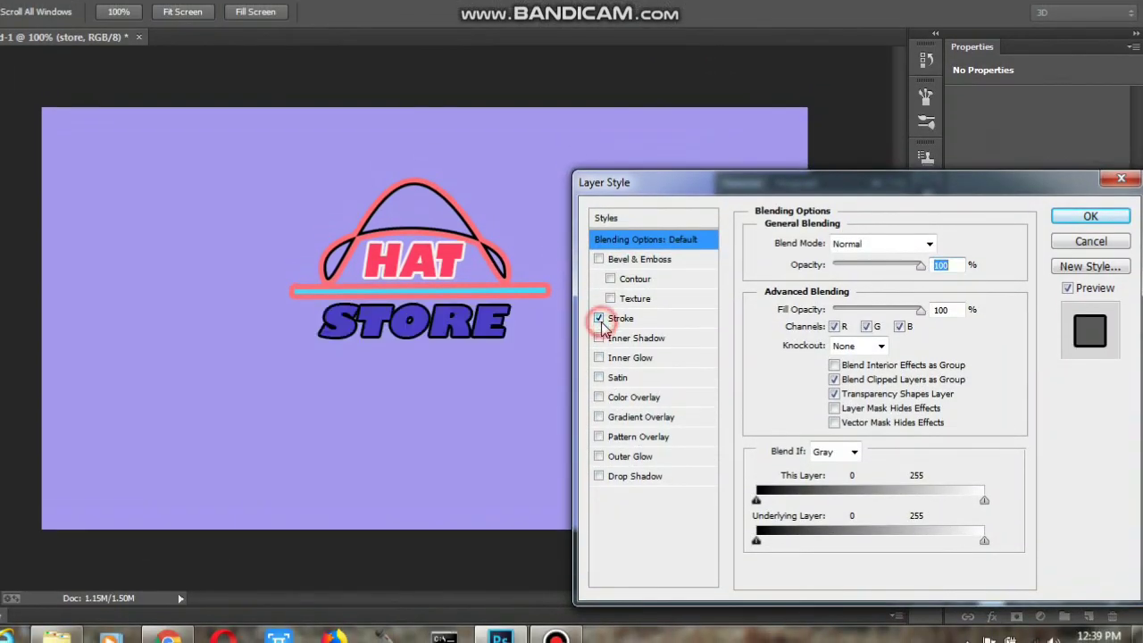
left_click(598, 321)
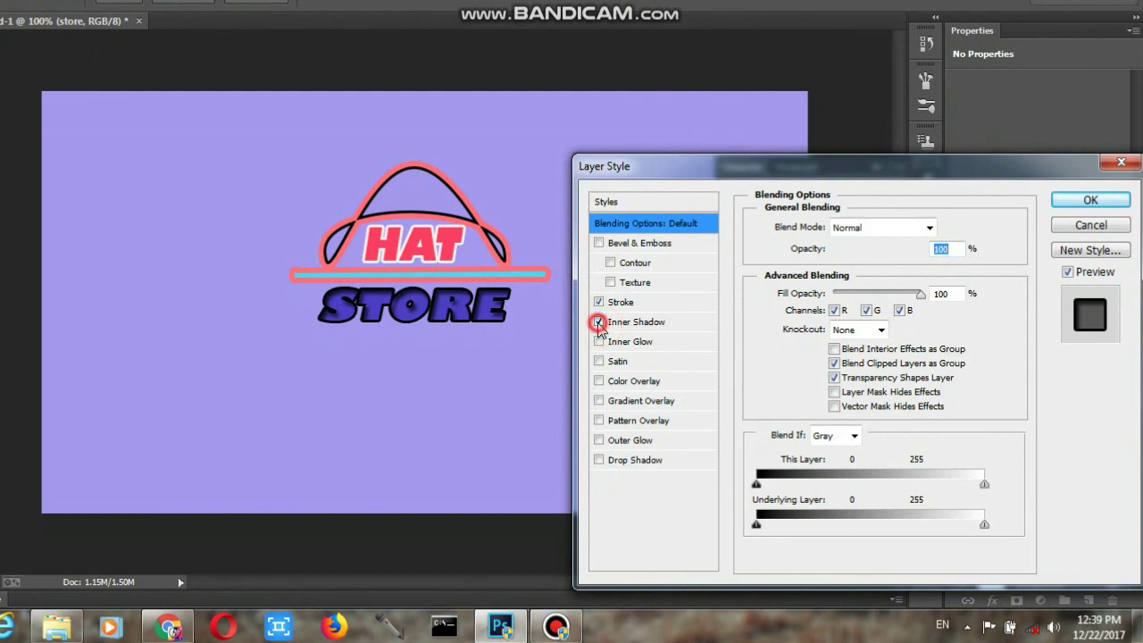
left_click(598, 323)
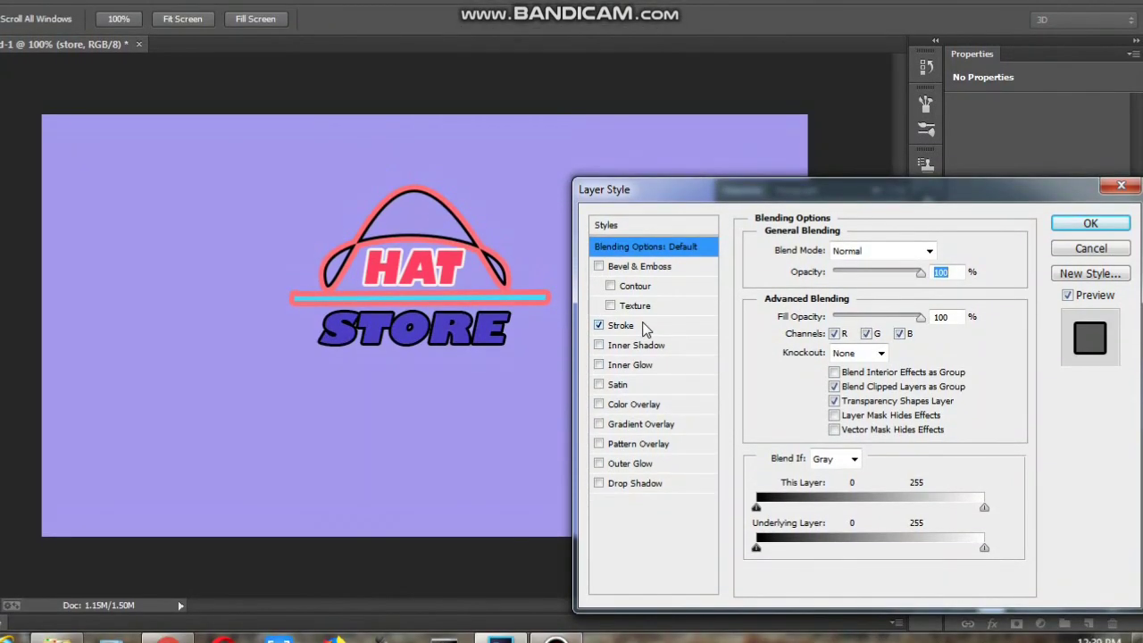
left_click(644, 326)
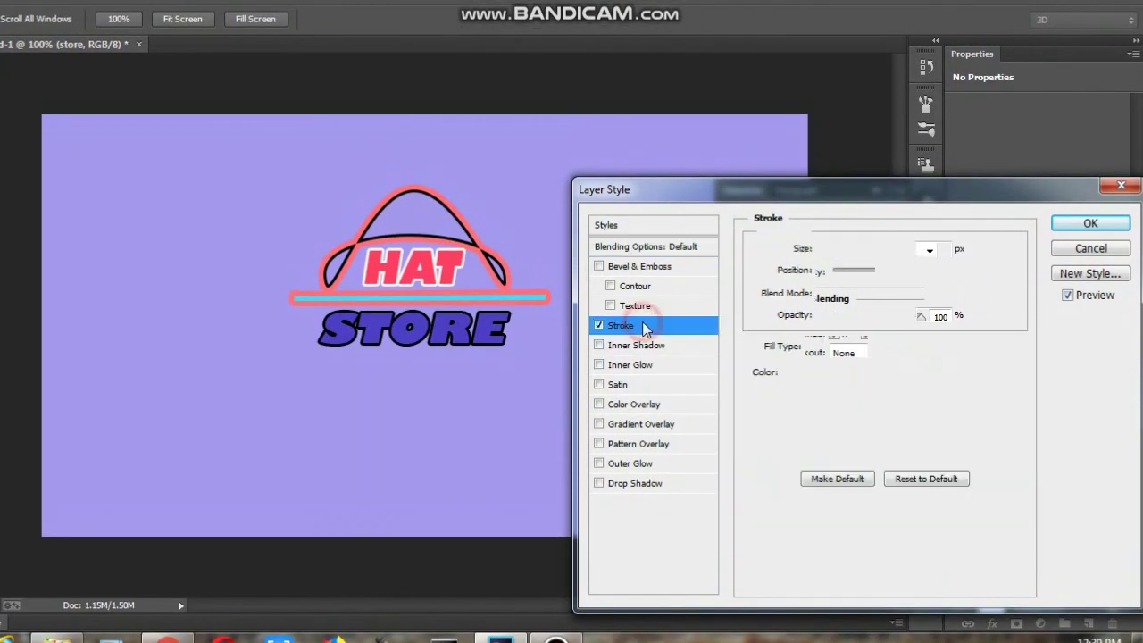
- Give the STORE text's stroke the ANPA library colour 73-0 AdPro and a size of 4 px, and apply the layer style
left_click(797, 374)
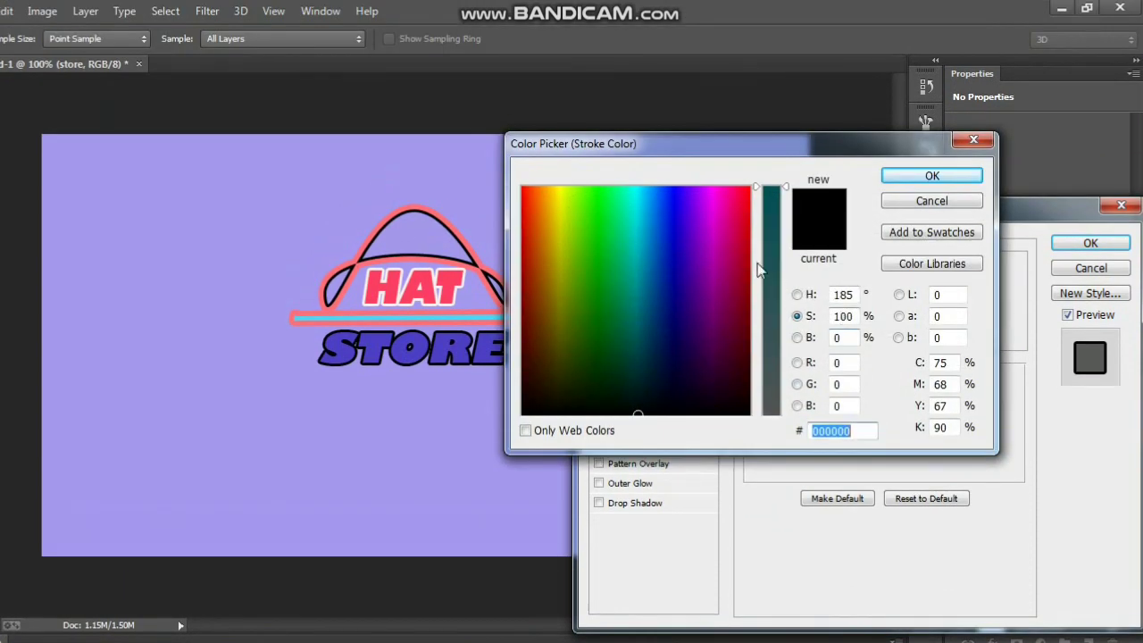
left_click(902, 265)
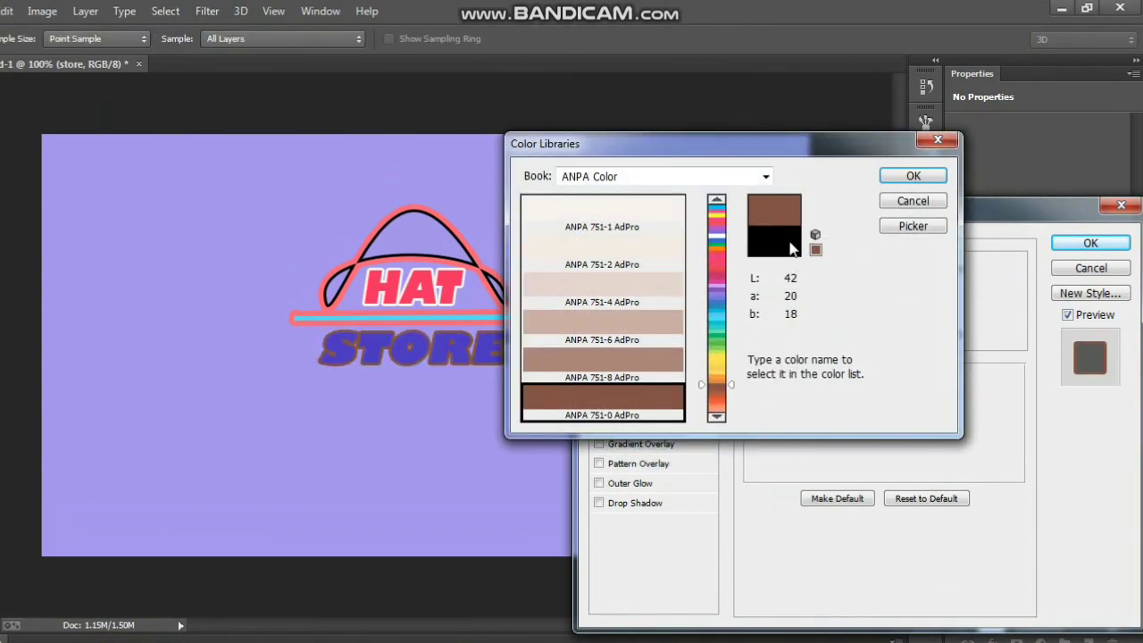
left_click(720, 251)
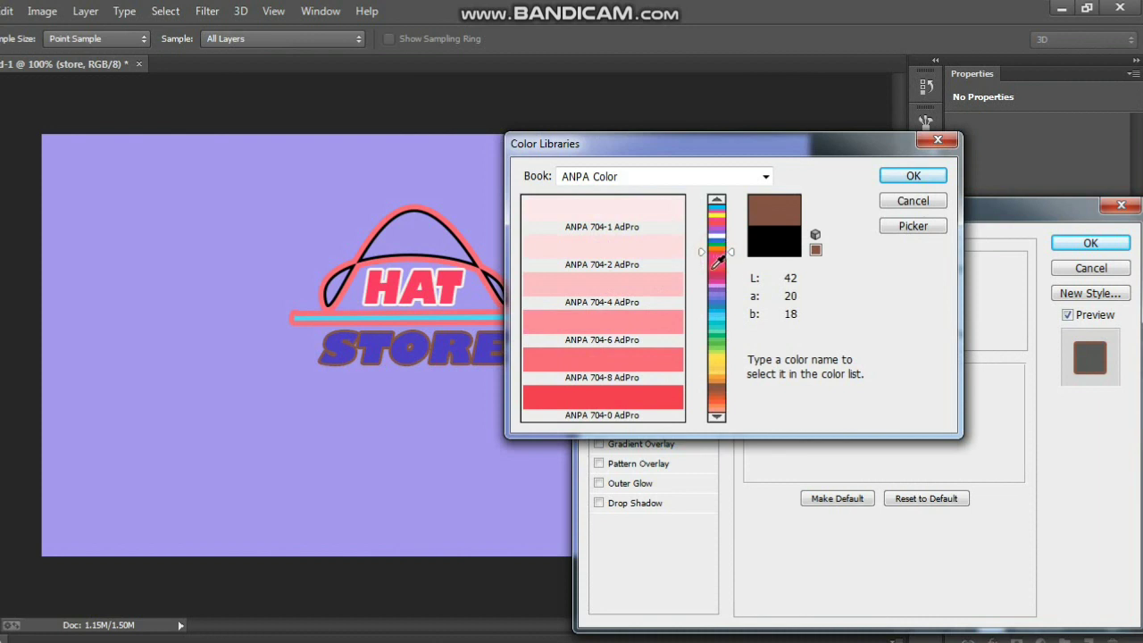
left_click_drag(715, 272, 723, 280)
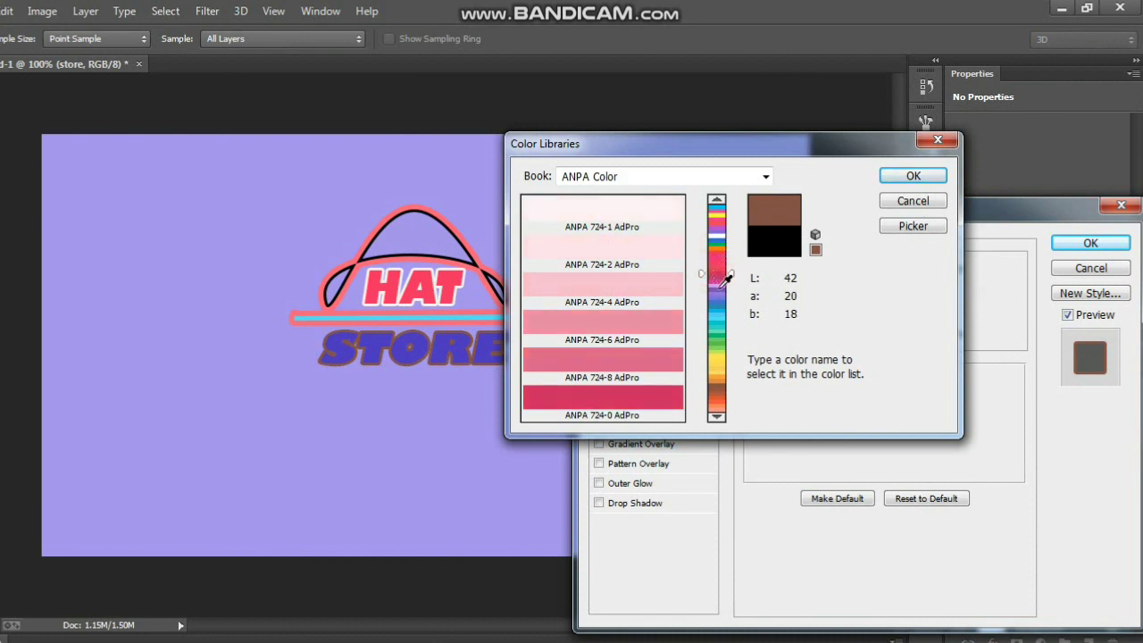
left_click(722, 215)
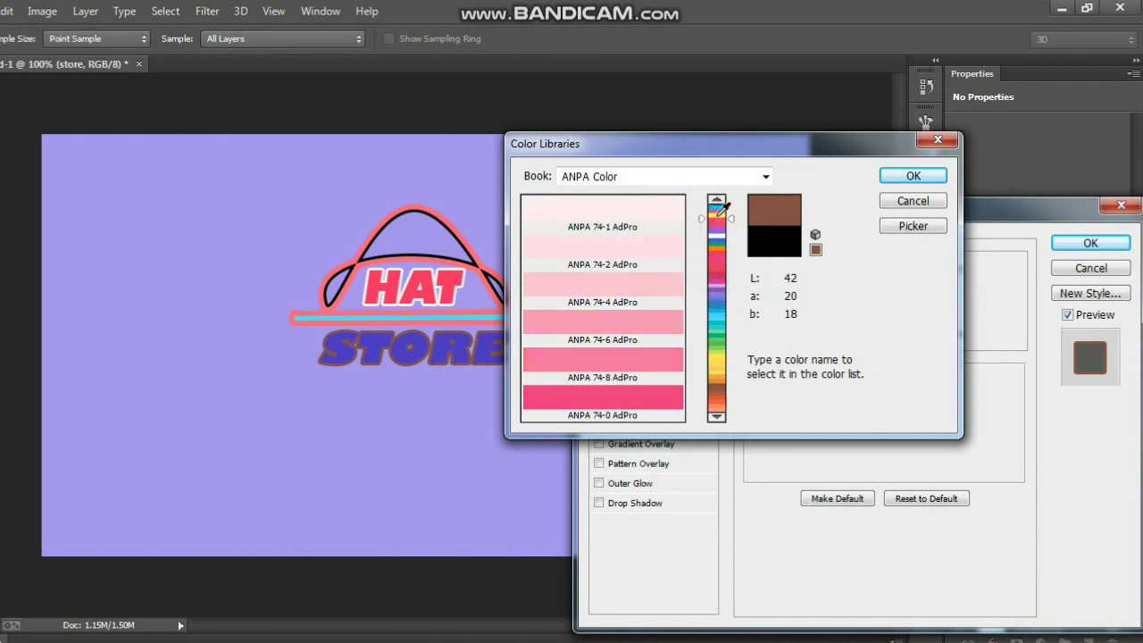
left_click(722, 211)
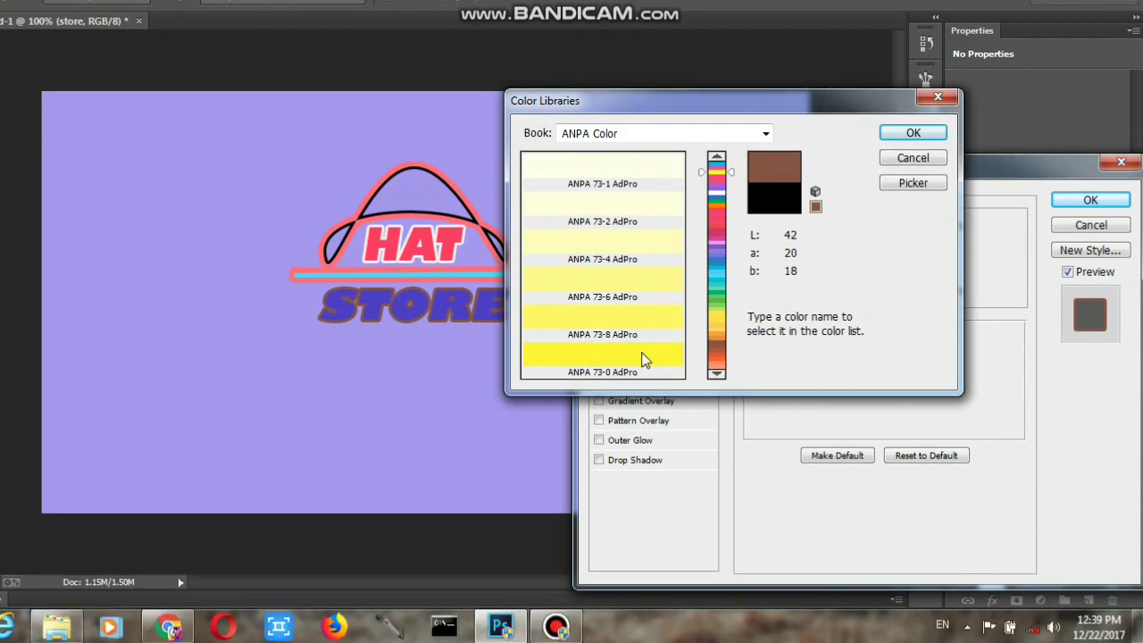
left_click(644, 400)
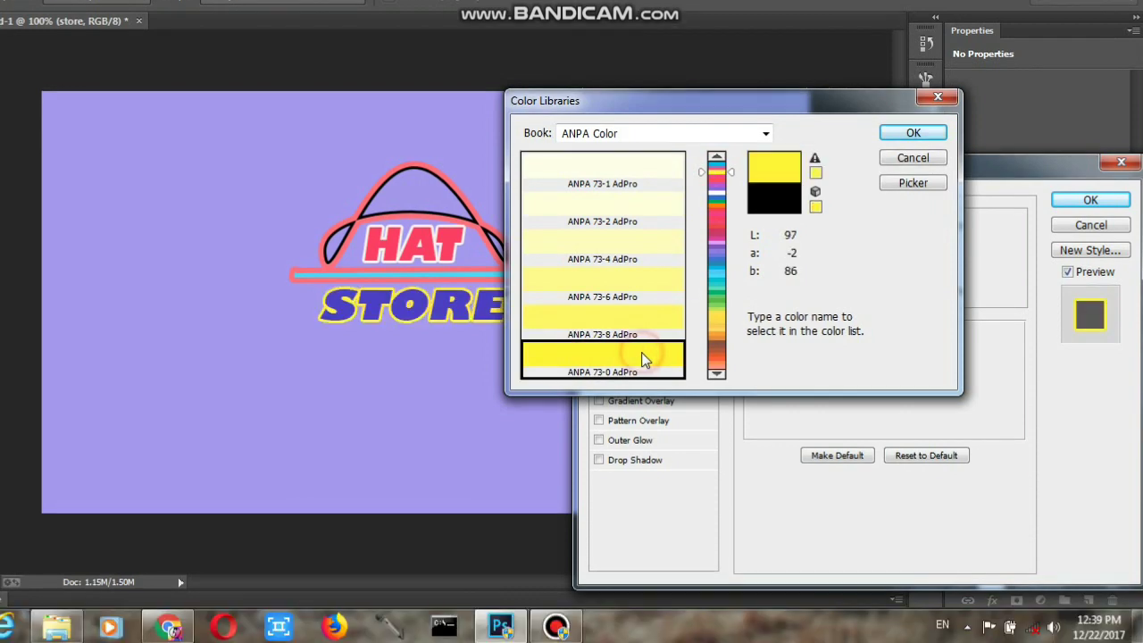
left_click(902, 175)
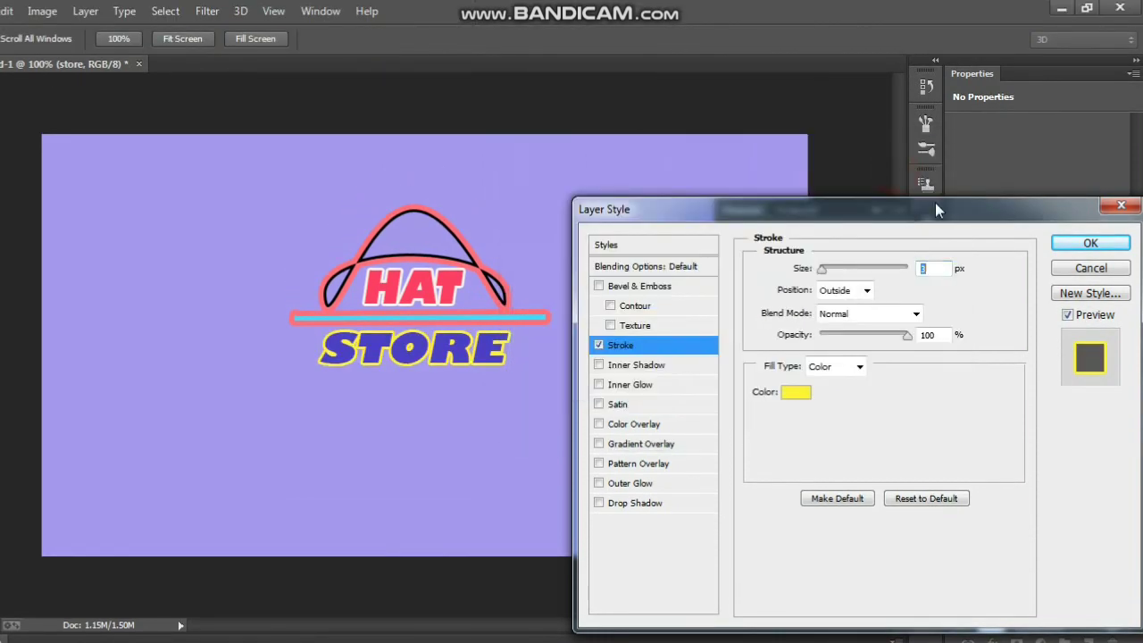
left_click_drag(823, 273, 822, 272)
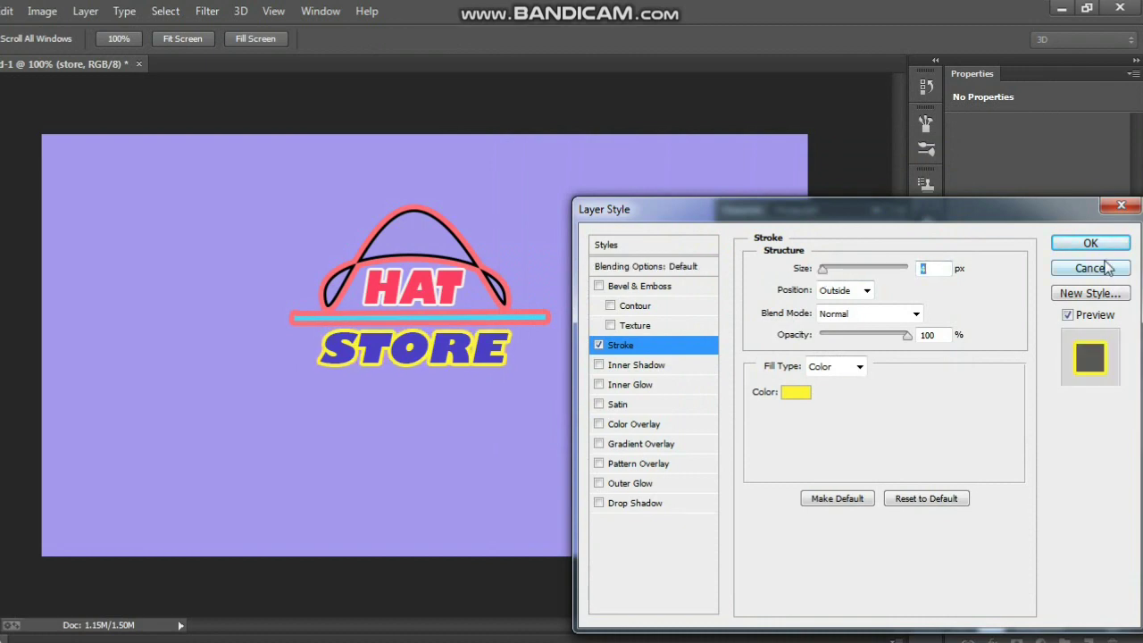
left_click(1099, 248)
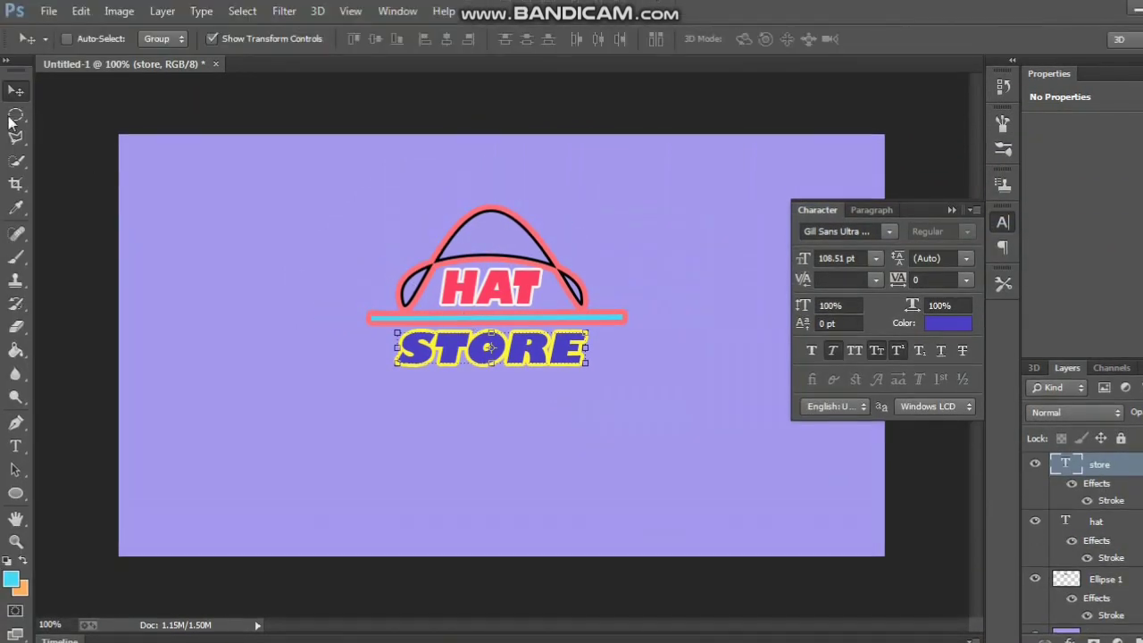
- Switch to the Elliptical Marquee tool, hide the character settings and start saving the logo document
left_click(16, 115)
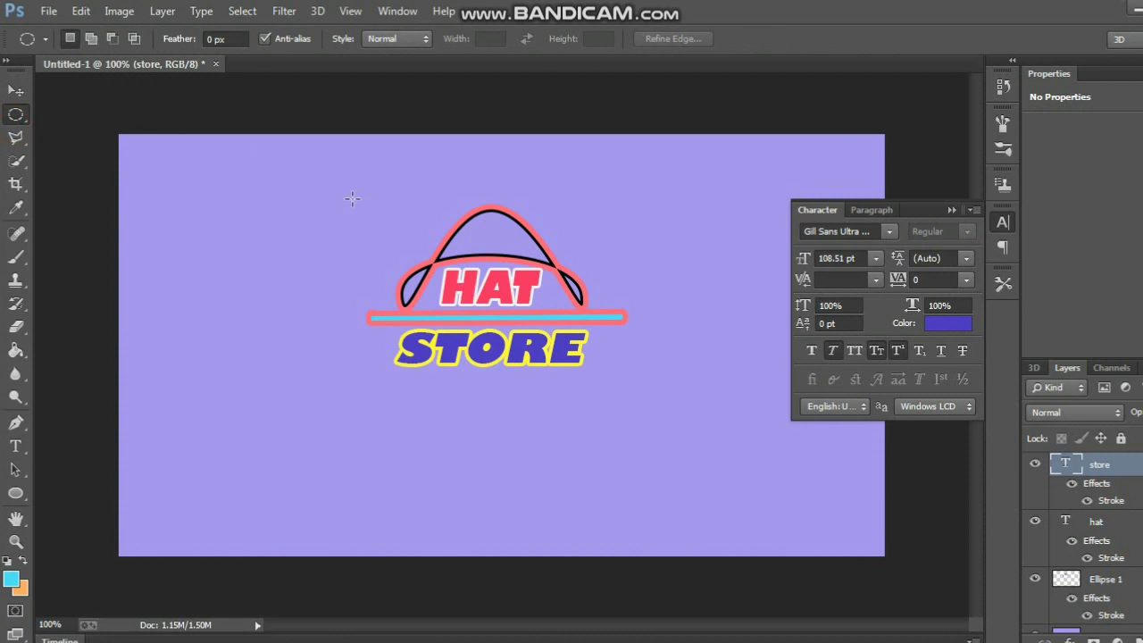
left_click(927, 223)
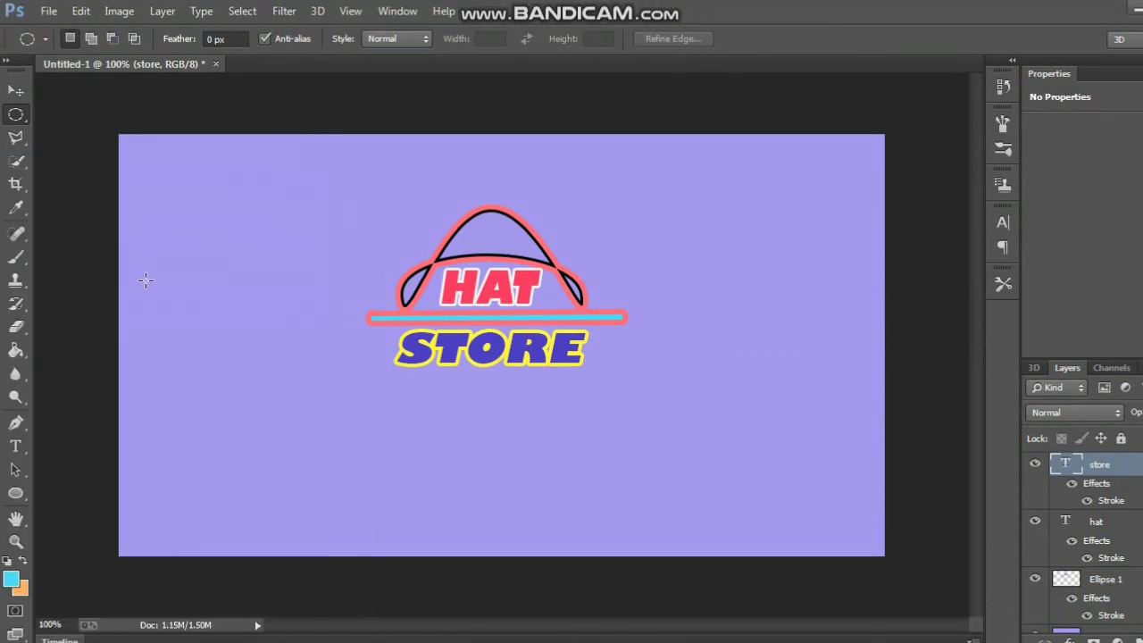
left_click(49, 12)
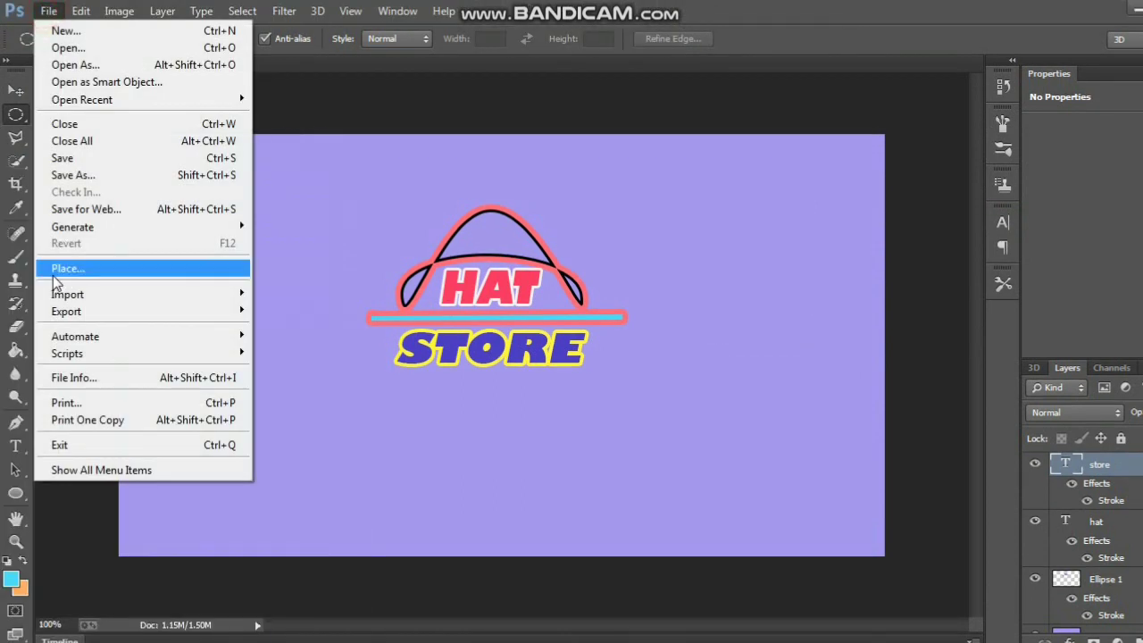
left_click(62, 159)
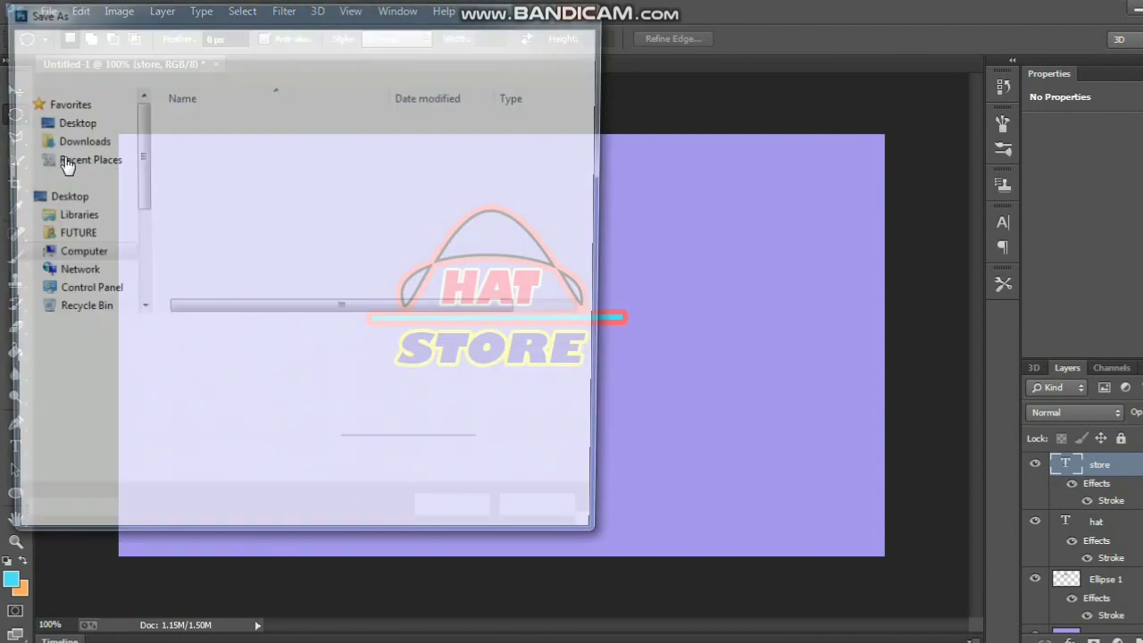